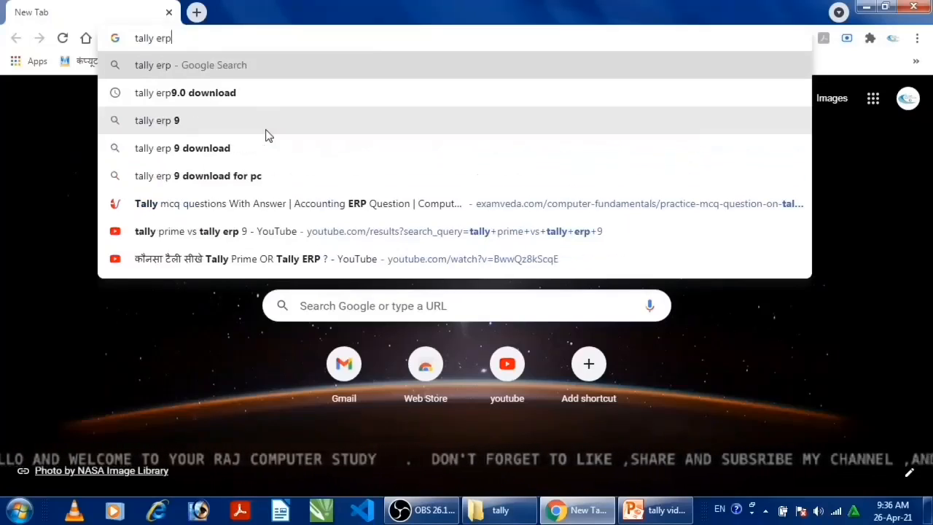
Search Google for "tally erp9.0 download" and open the TallyPrime download page on tallysolutions.com
type("9.0")
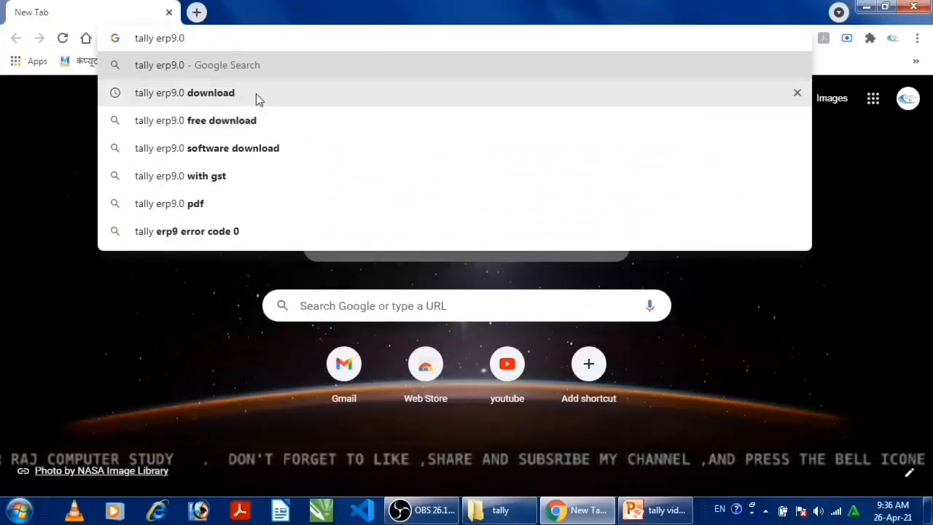
left_click(255, 93)
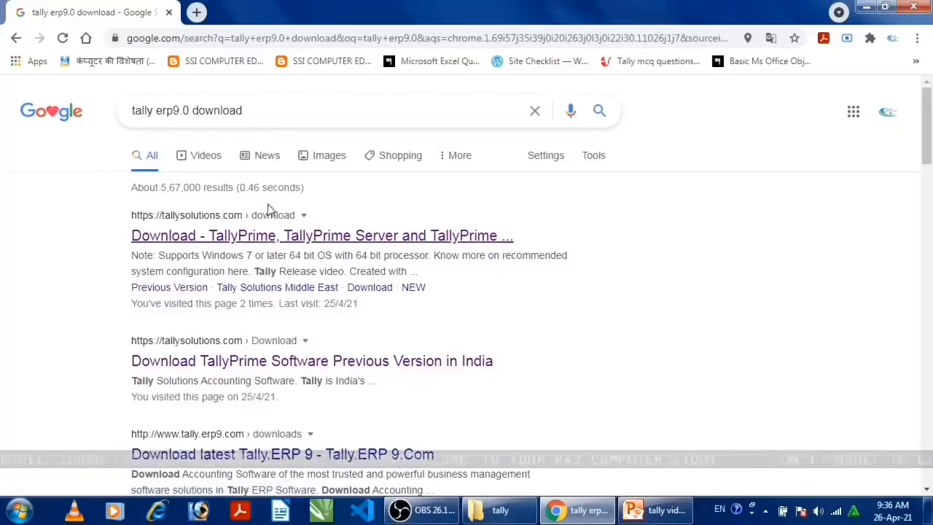
left_click(209, 233)
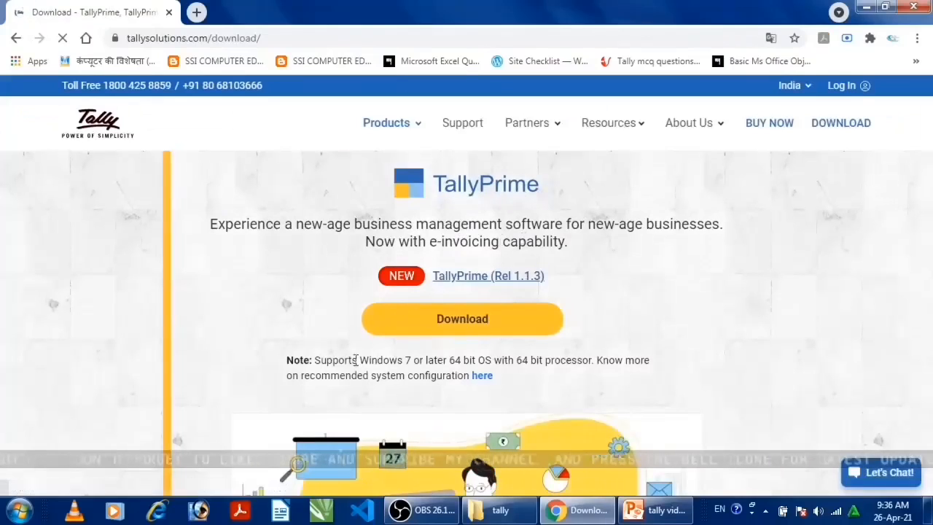
Examine the TallyPrime download page, including the system requirements note and the other product downloads
left_click_drag(310, 360, 447, 375)
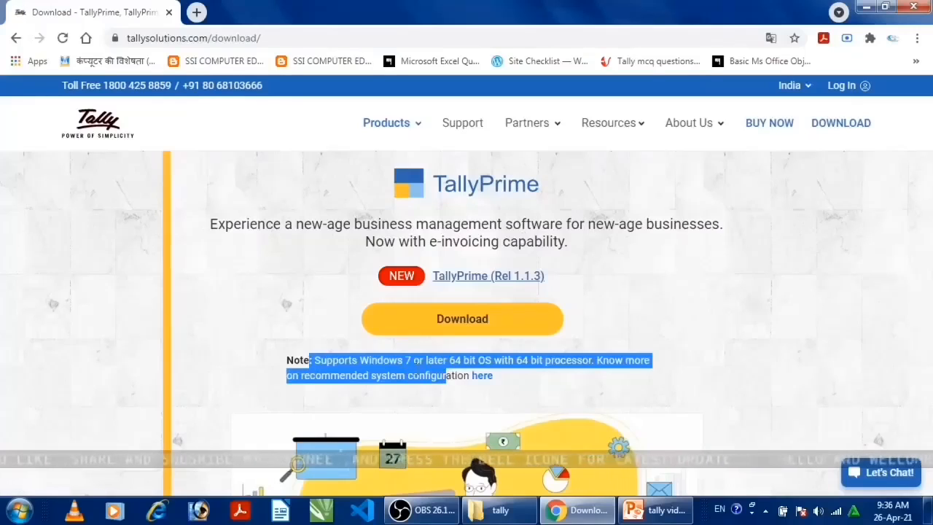
left_click(407, 367)
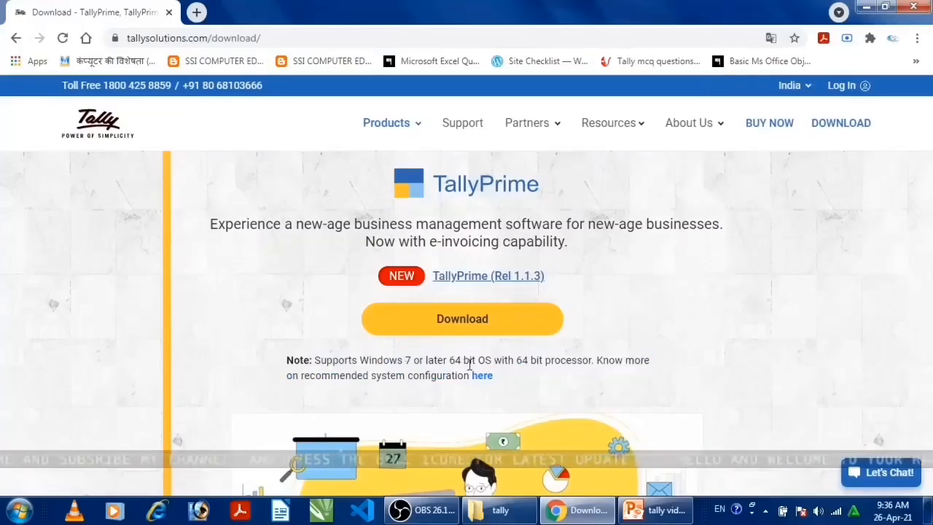
scroll(492, 360, "down", 1)
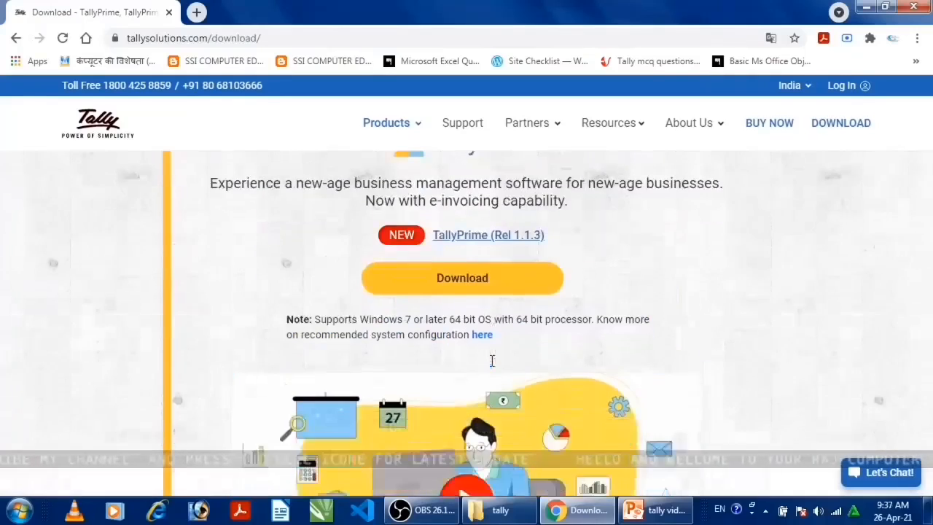
scroll(492, 361, "down", 6)
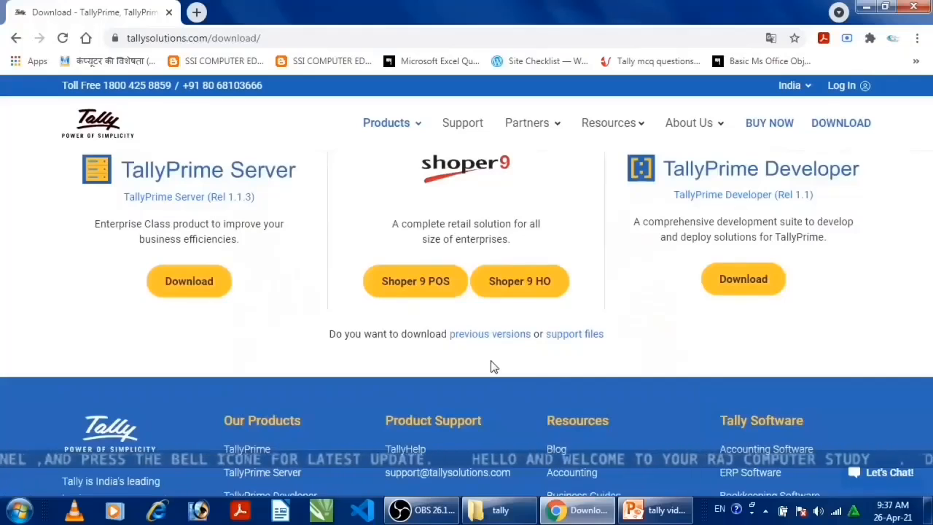
scroll(492, 367, "up", 5)
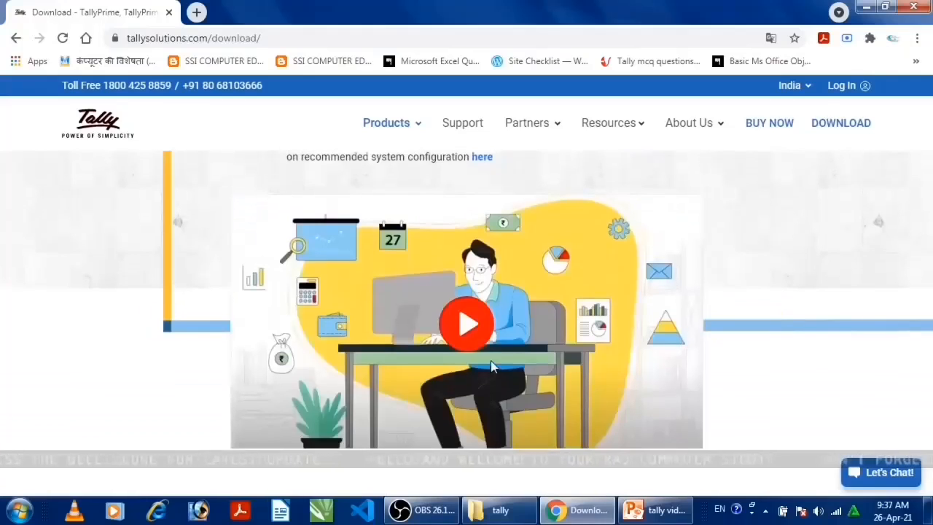
scroll(492, 366, "up", 3)
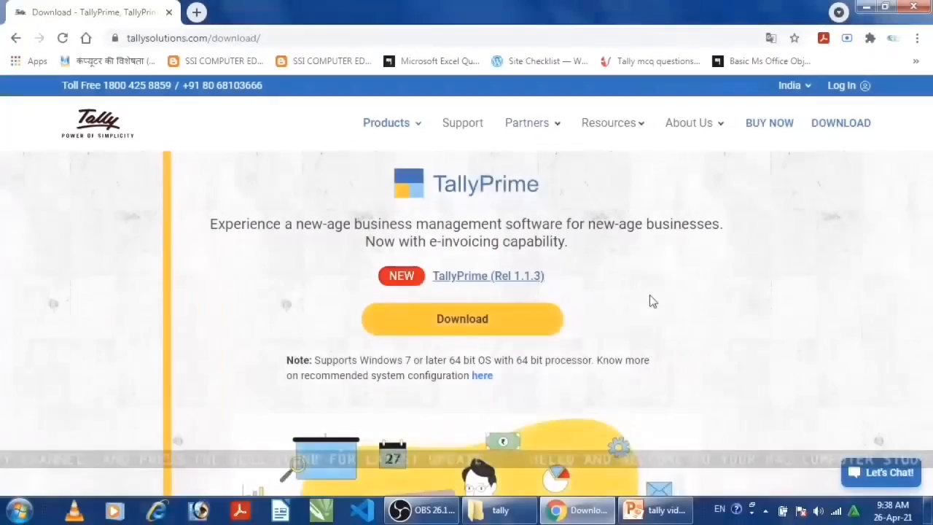
Return to the search results and open the Tally.ERP 9 downloads page on tally.erp9.com
left_click(16, 37)
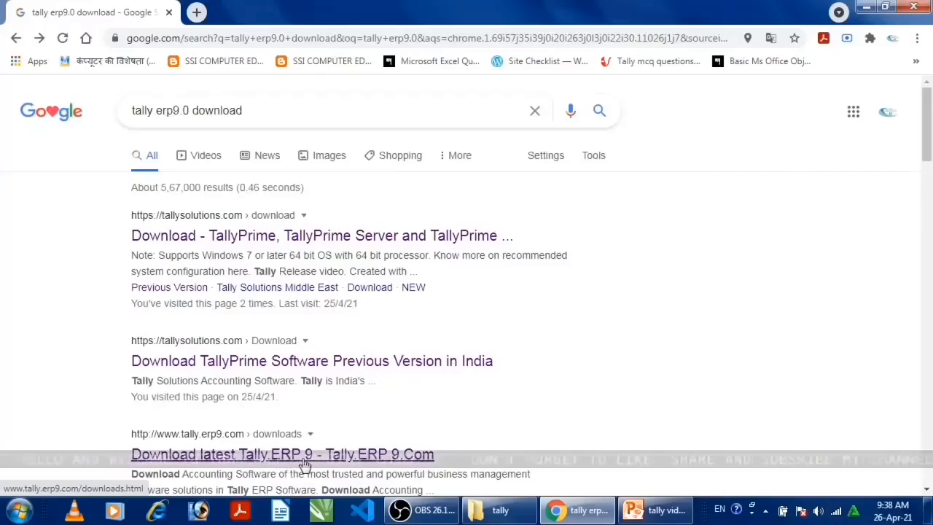
left_click(305, 465)
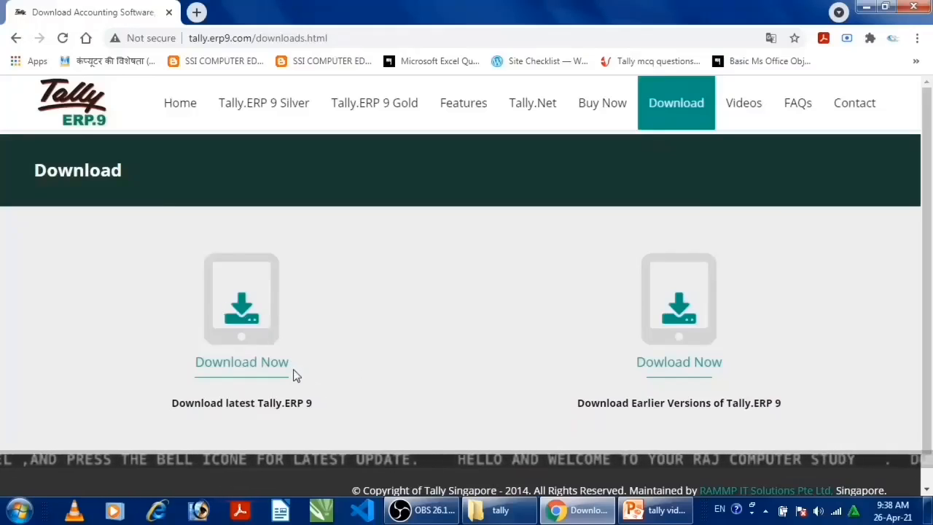
scroll(442, 393, "down", 1)
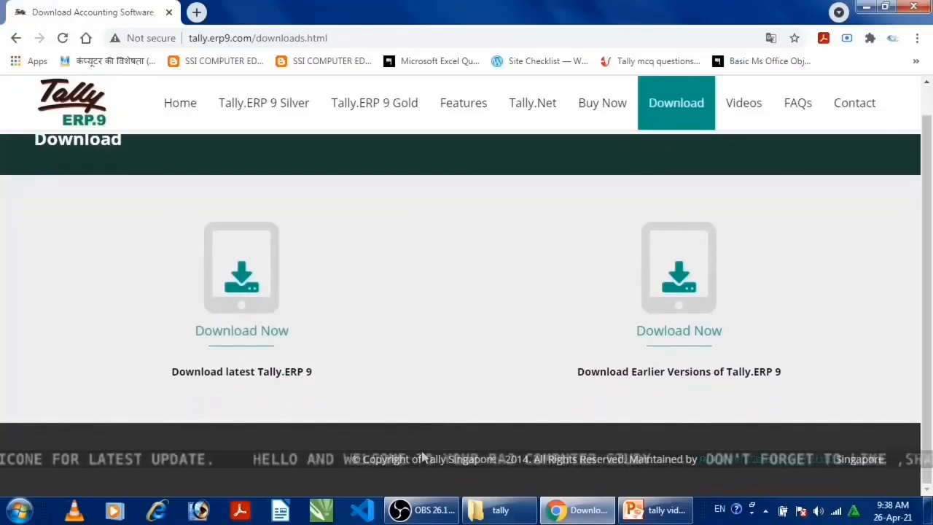
Minimize the browser, launch Tally.ERP 9 from the desktop and maximize its window
left_click(866, 13)
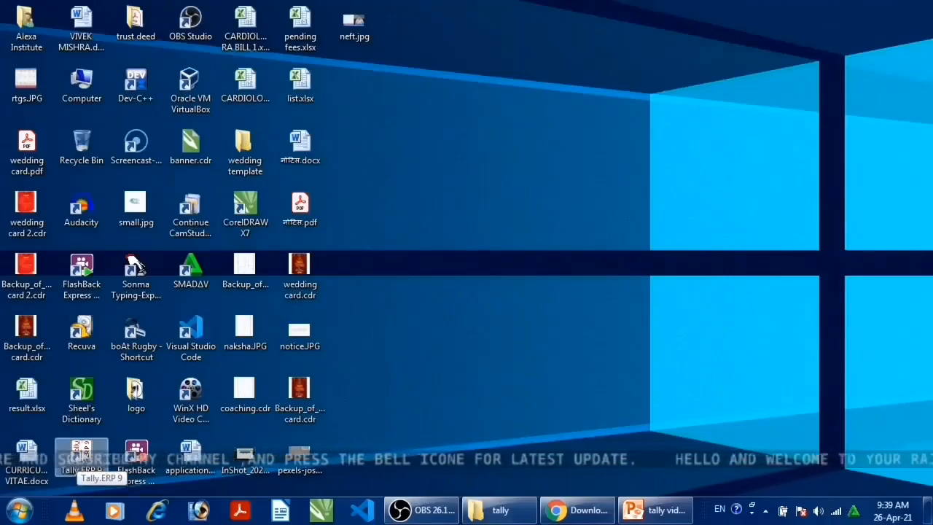
double_click(78, 454)
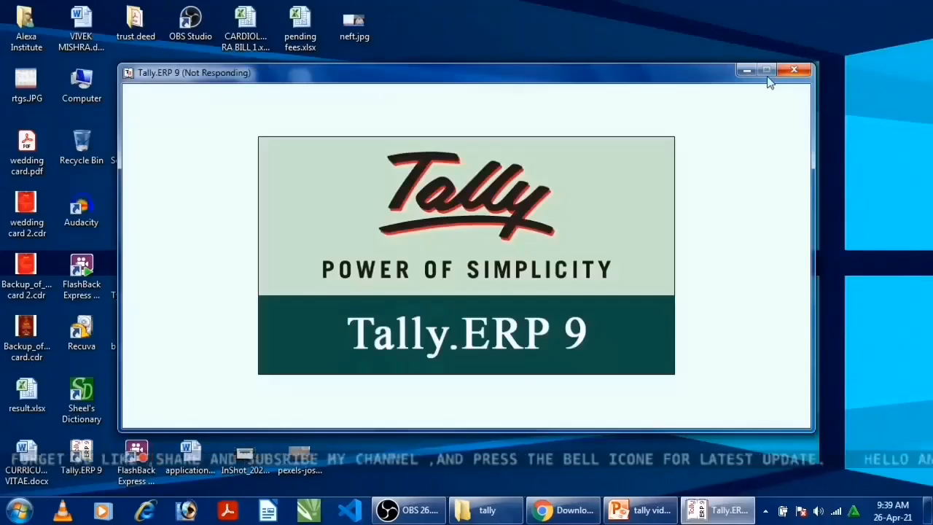
left_click(767, 76)
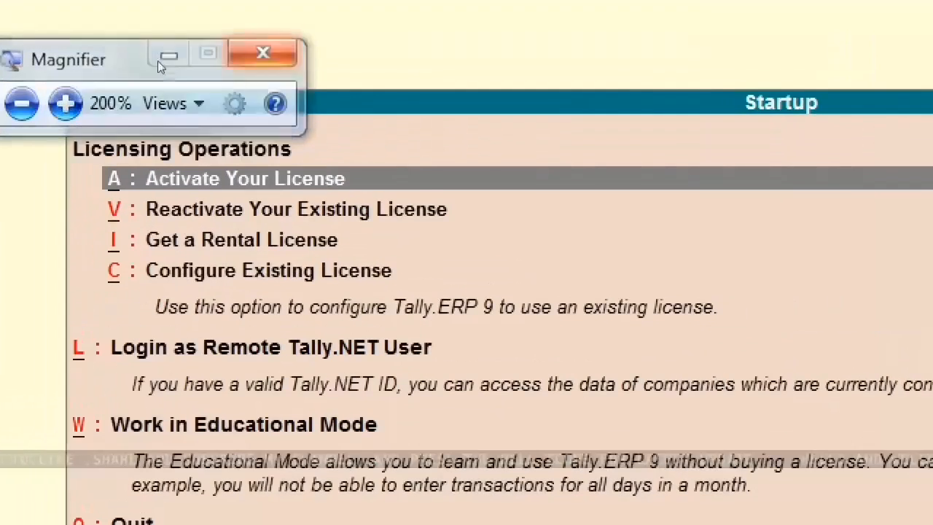
Magnify the Startup screen and select the Work in Educational Mode option
left_click(159, 61)
left_click(32, 83)
left_click(166, 50)
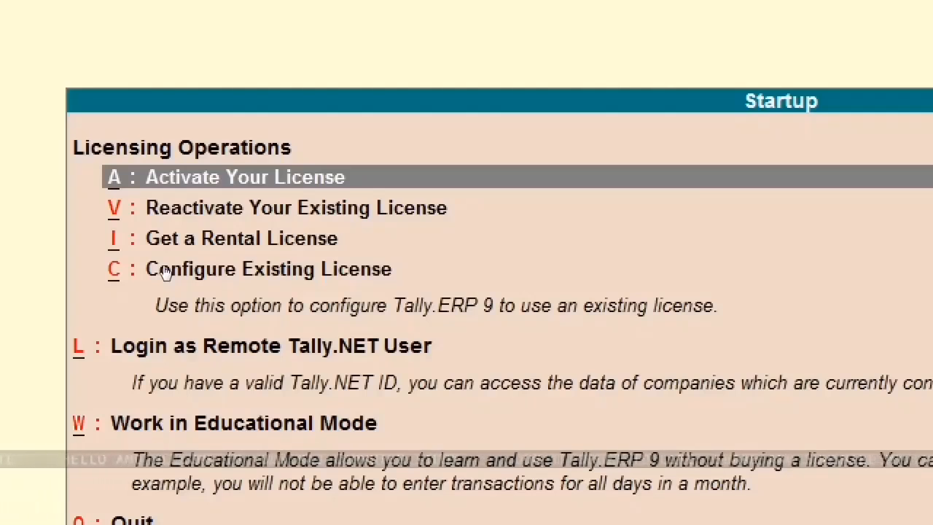
key("w")
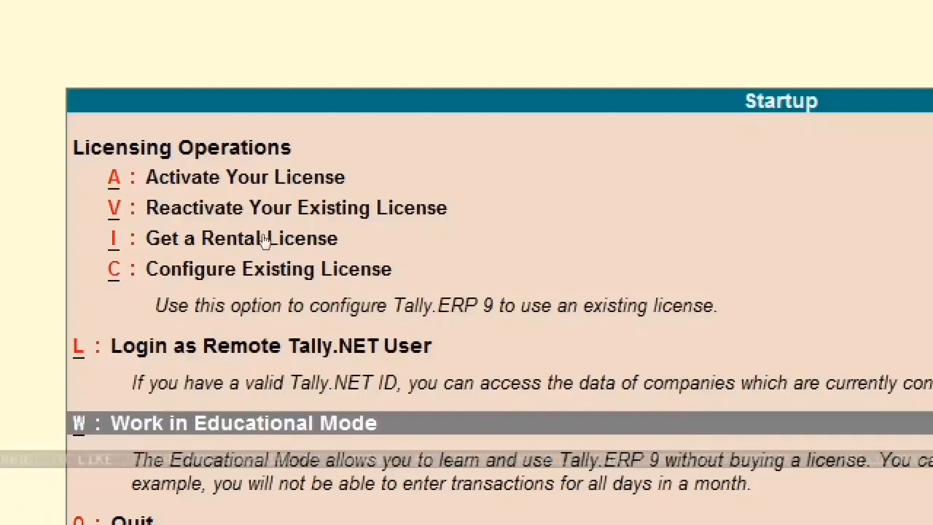
key("Home")
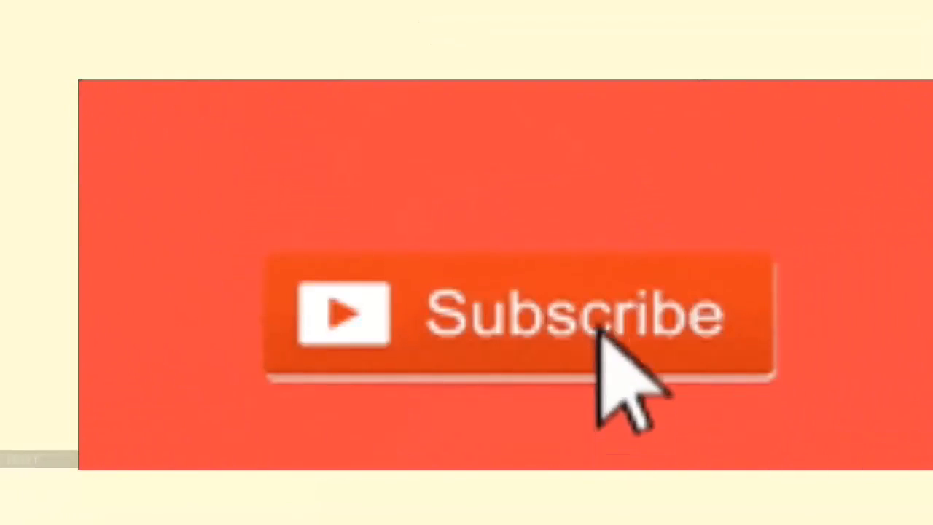
key("Escape")
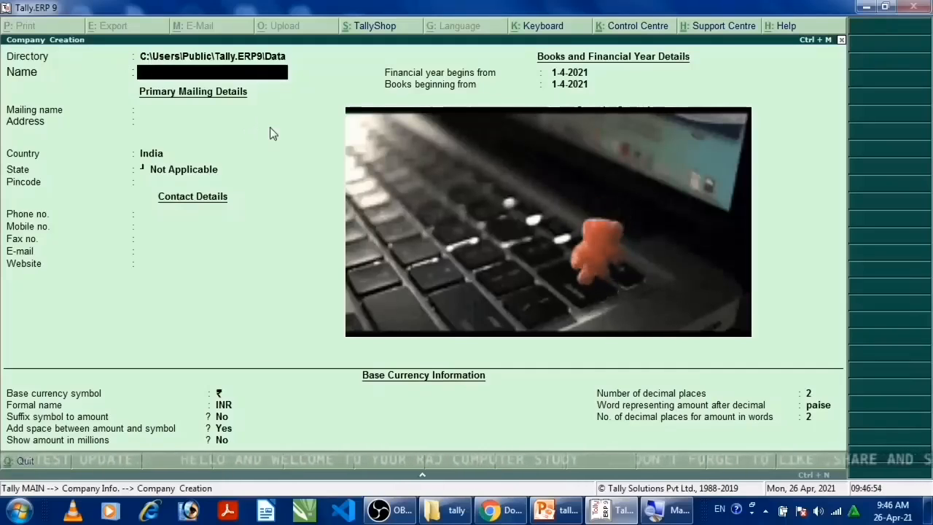
Go back to the Directory field of the Company Creation form and check the tally folder in Windows Explorer
key("BackSpace")
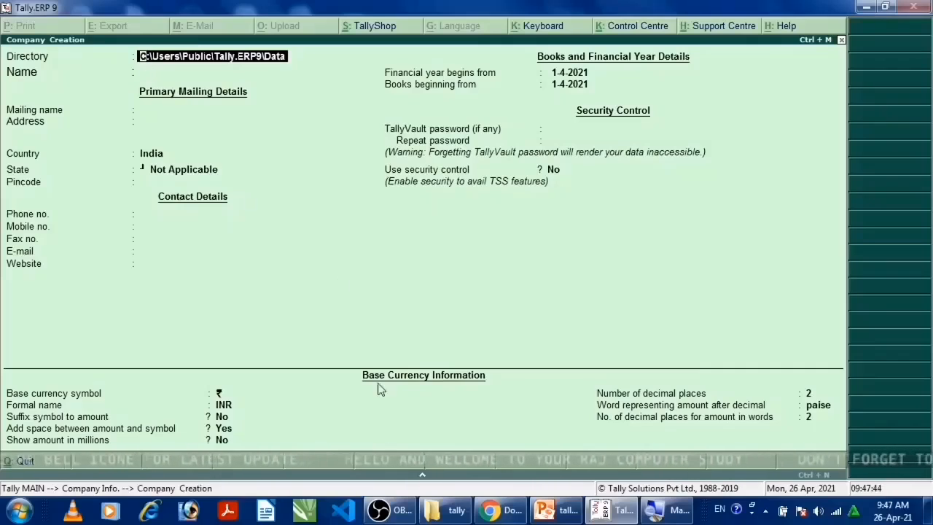
left_click(445, 509)
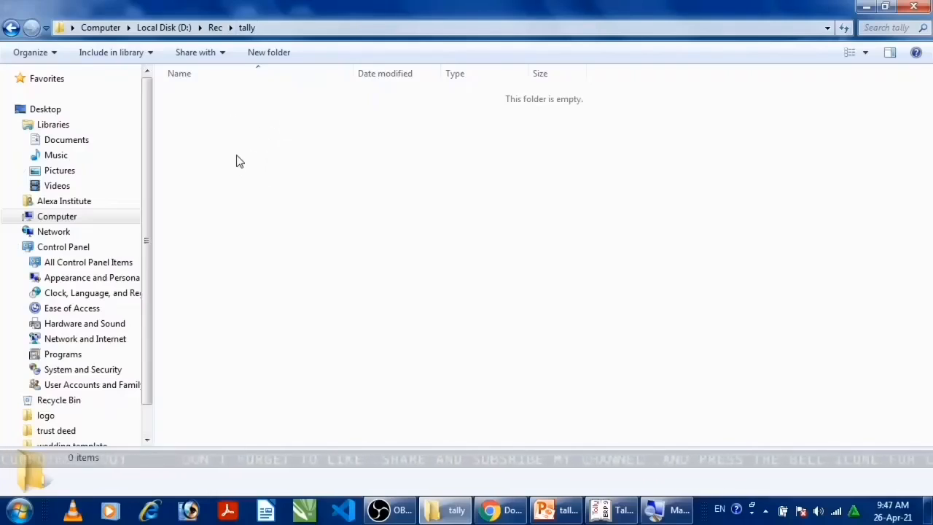
left_click(610, 511)
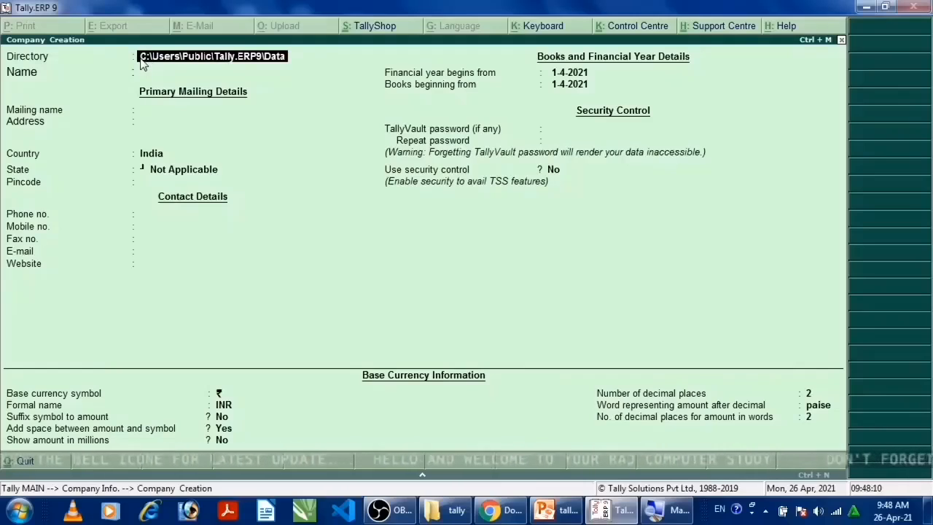
Clear the default data path from the company's Directory field
key("Delete")
key("Delete")
key("Delete")
key("Delete")
key("Delete")
key("Delete")
key("Delete")
key("Delete")
key("Delete")
key("Delete")
key("Delete")
key("Delete")
key("Delete")
key("Delete")
key("Delete")
key("Delete")
key("Delete")
key("Delete")
key("Delete")
key("Delete")
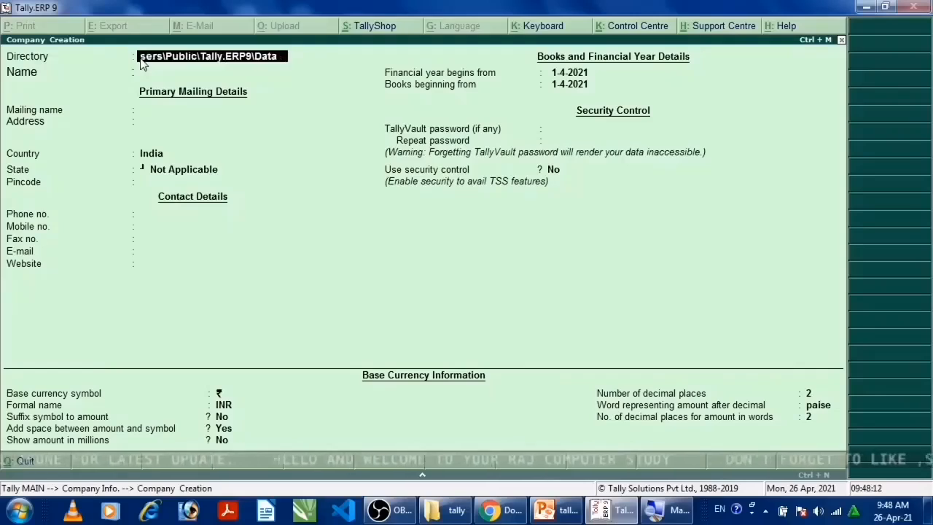
key("Delete")
key("Delete")
key("Delete")
key("Delete")
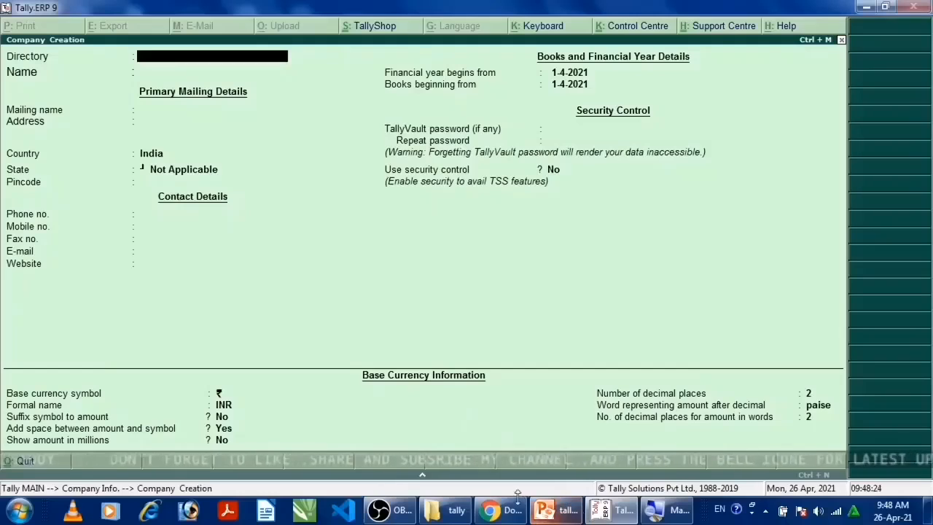
Switch to Windows Explorer and copy the tally folder's path, D:\Rec\tally
left_click(455, 510)
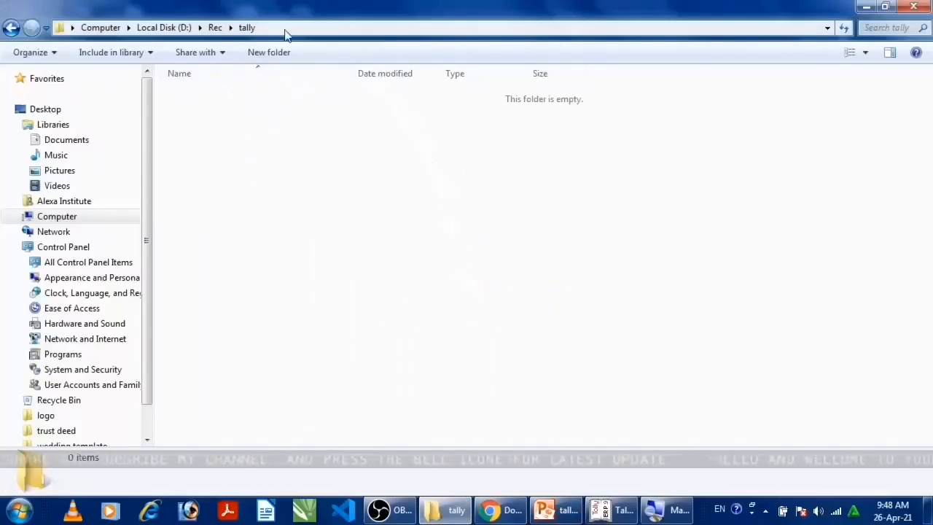
left_click(285, 27)
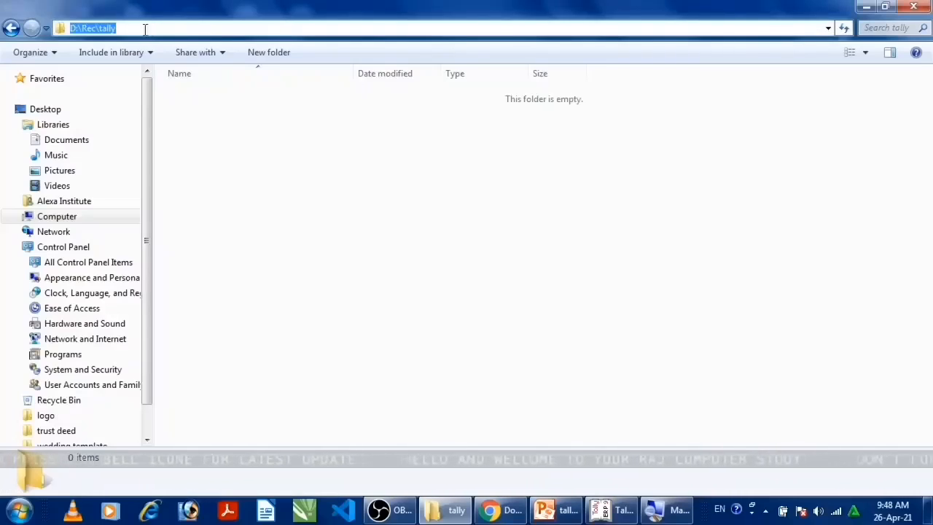
right_click(101, 23)
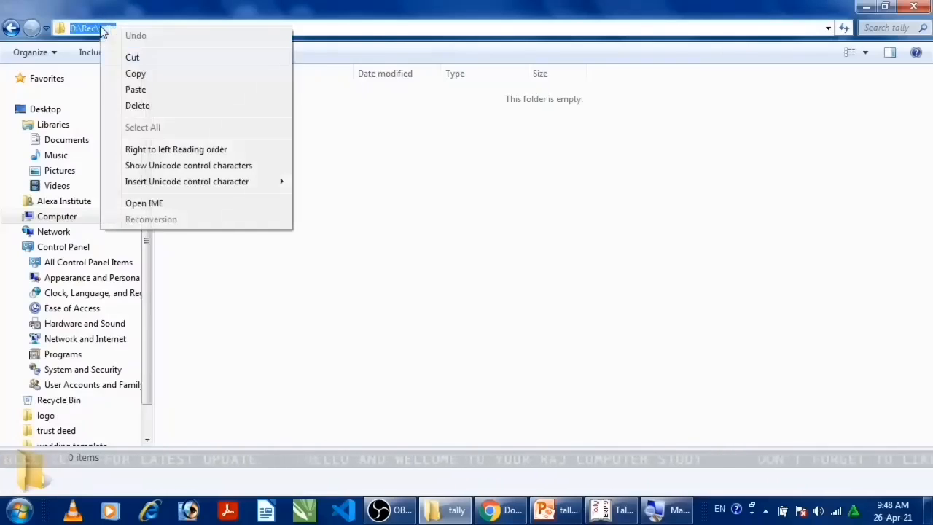
left_click(158, 77)
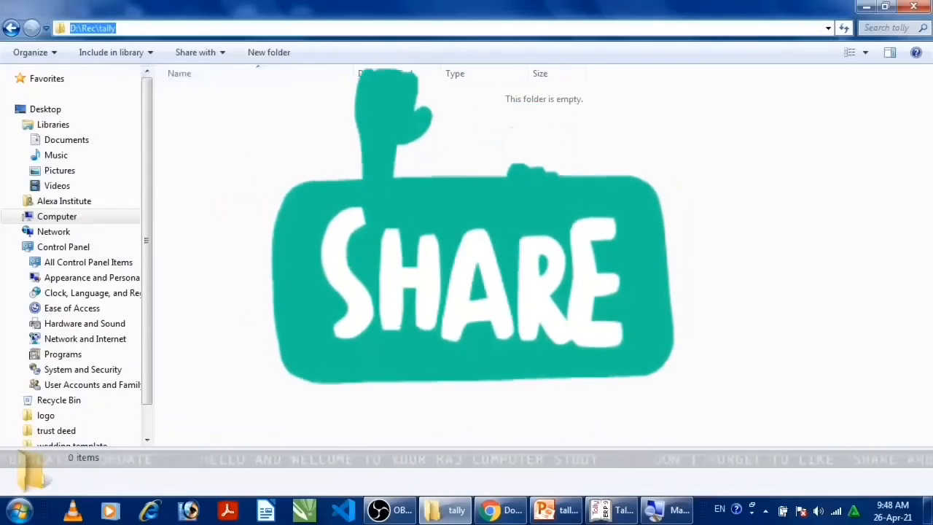
Switch back to Tally.ERP 9 and set the company's data directory to D:\Rec\tally
left_click(607, 510)
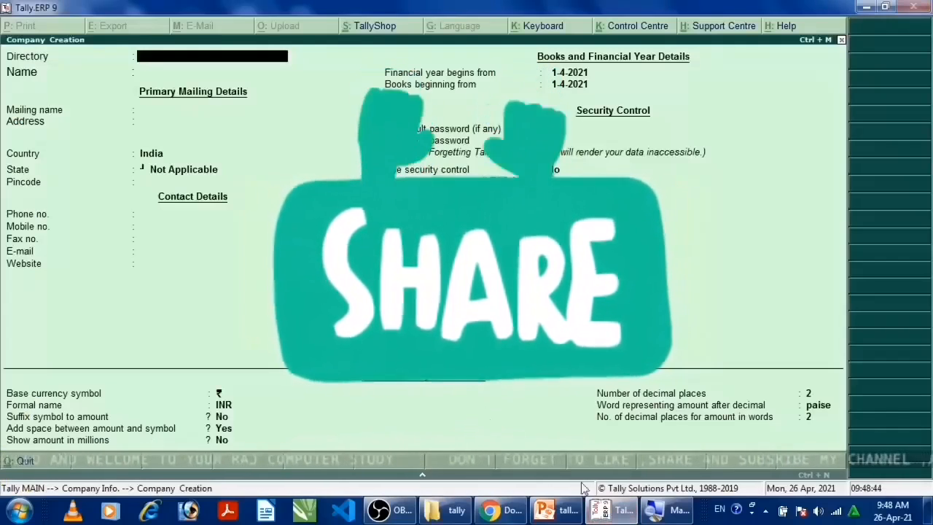
left_click(623, 507)
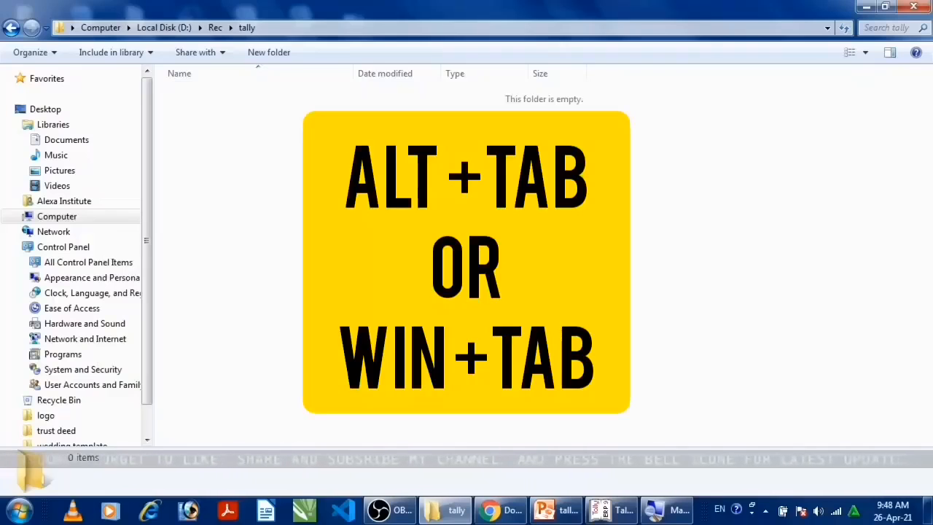
key("super+Tab")
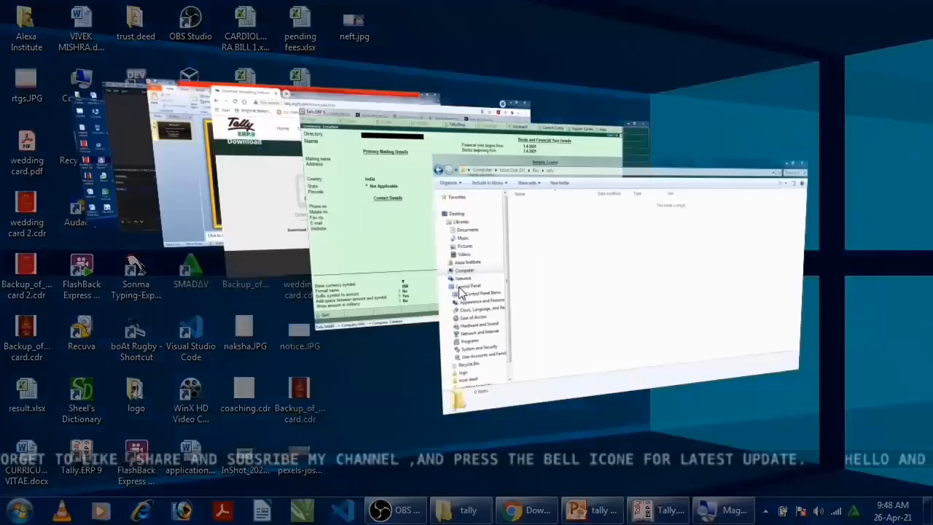
key("super+Tab")
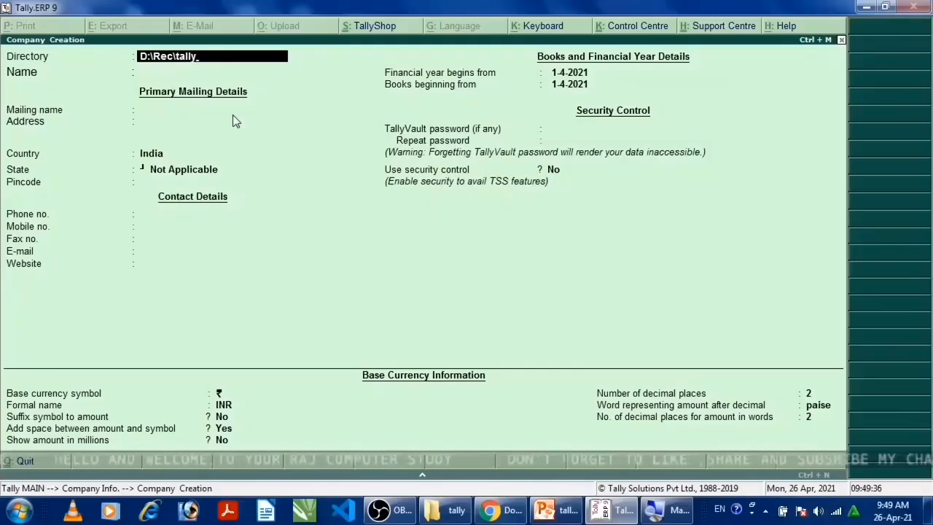
key("Return")
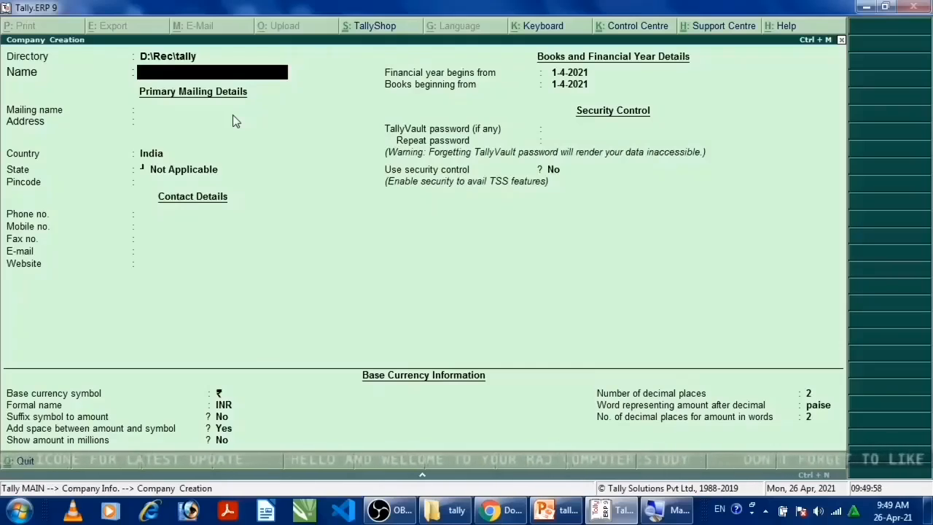
Enter "Tally Solution Pvt Ltd." as the company name
type("Tally Soluat")
key("BackSpace")
key("BackSpace")
type("tion")
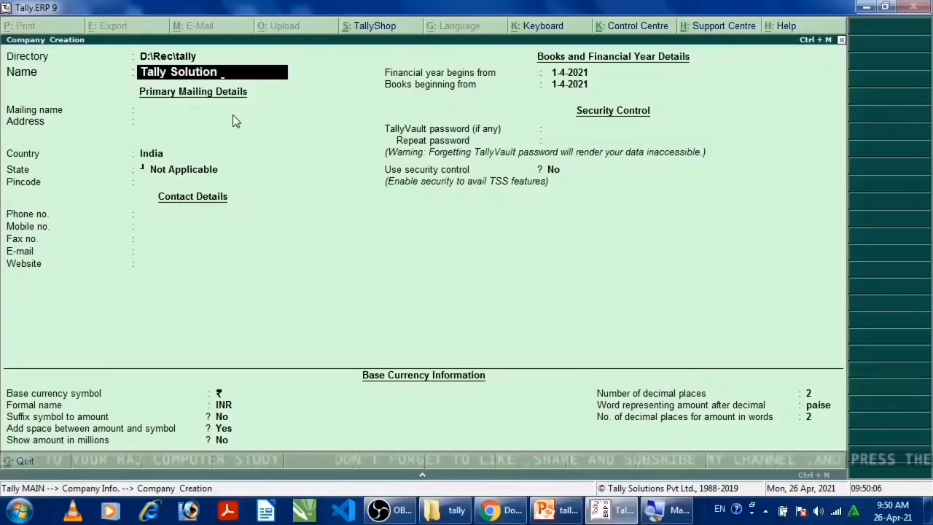
type(" Pvt Ltd.")
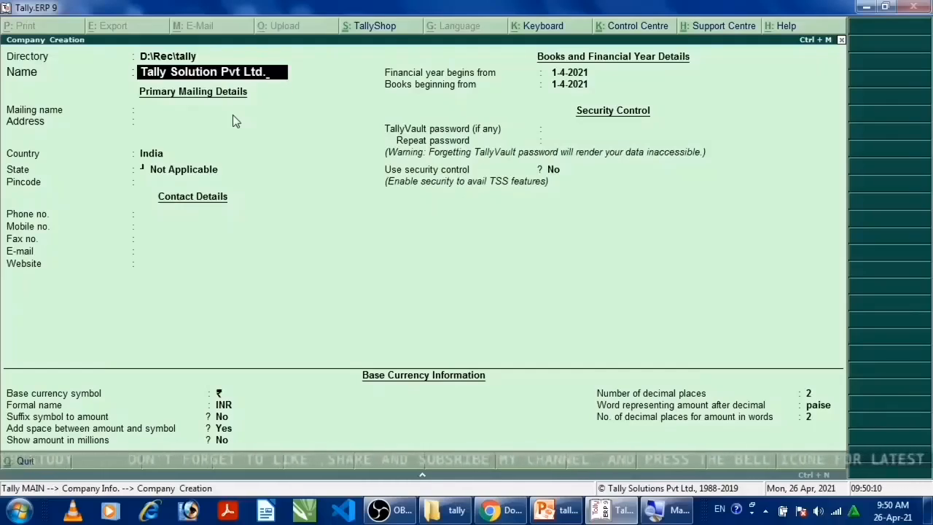
Keep the company name as the mailing name and enter the company's postal address on the first address line
key("Return")
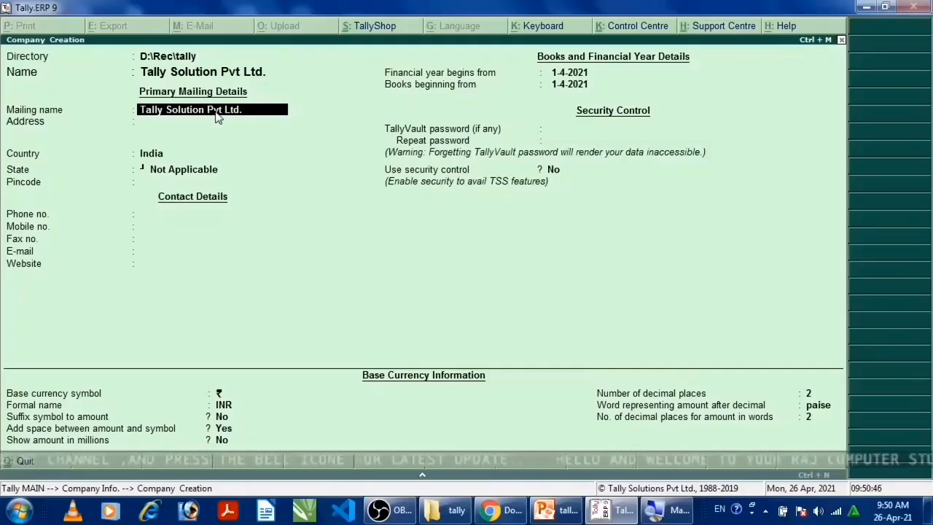
key("Return")
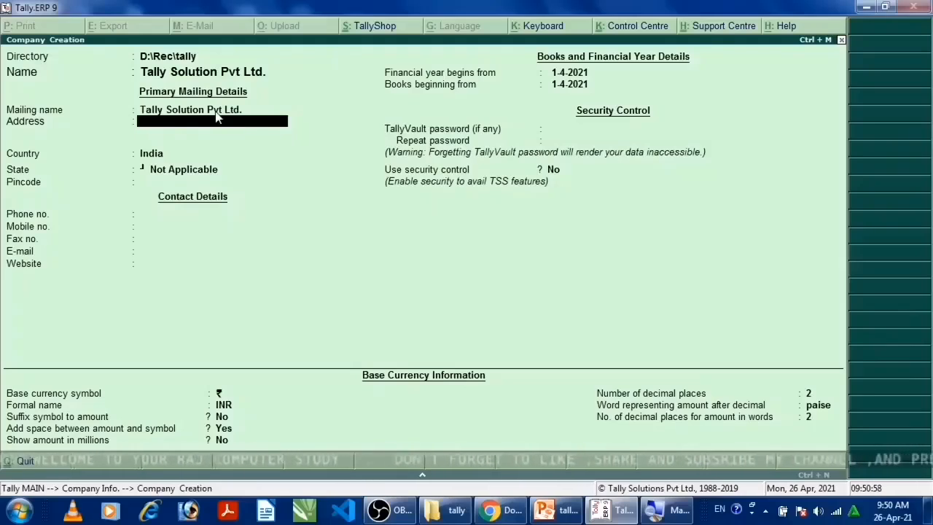
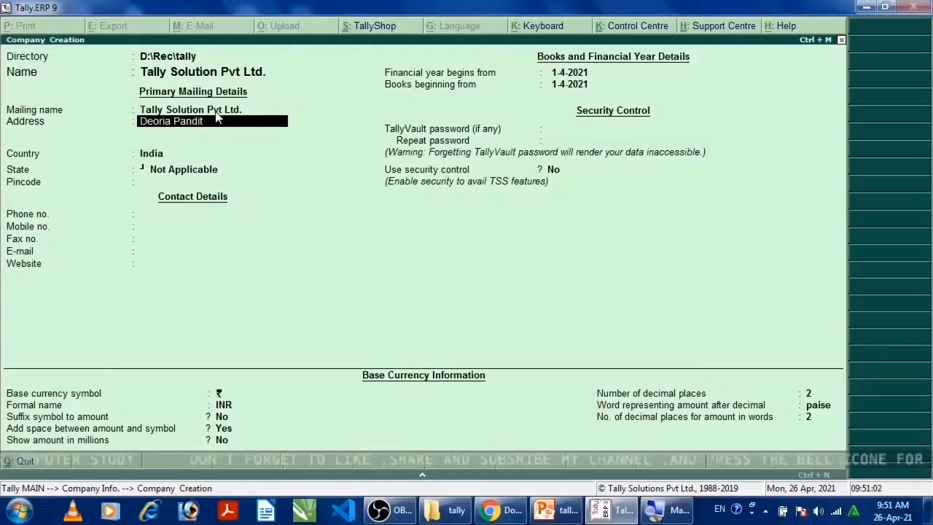
key("Return")
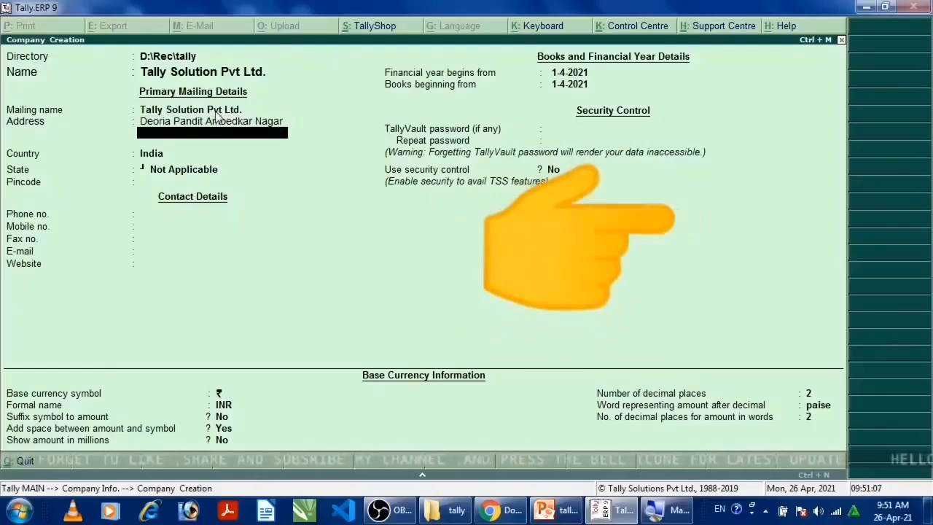
key("Return")
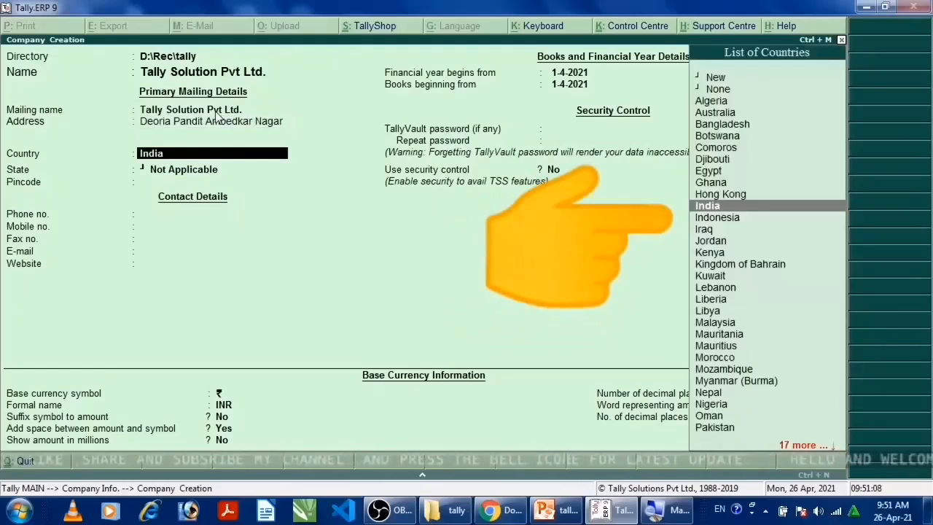
Accept India as the country, set the state to Uttar Pradesh and enter the company's postal pincode
key("Return")
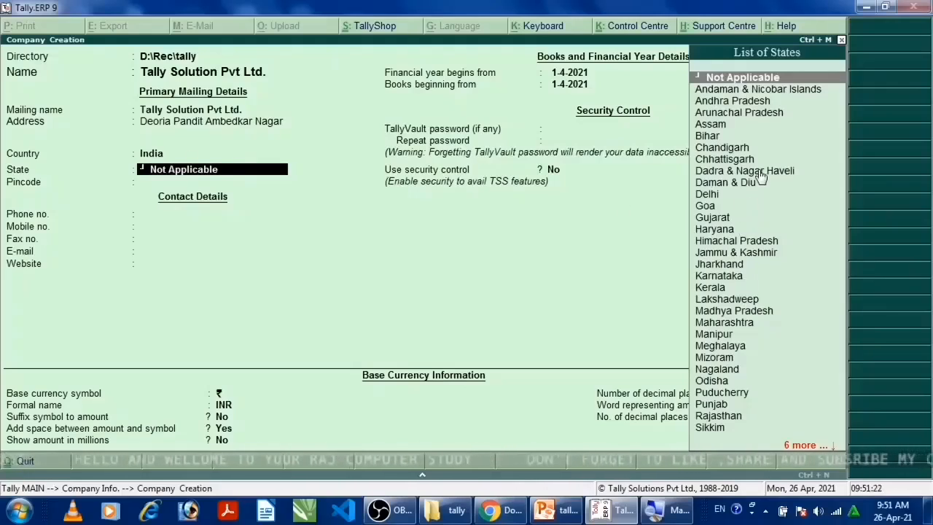
type("U")
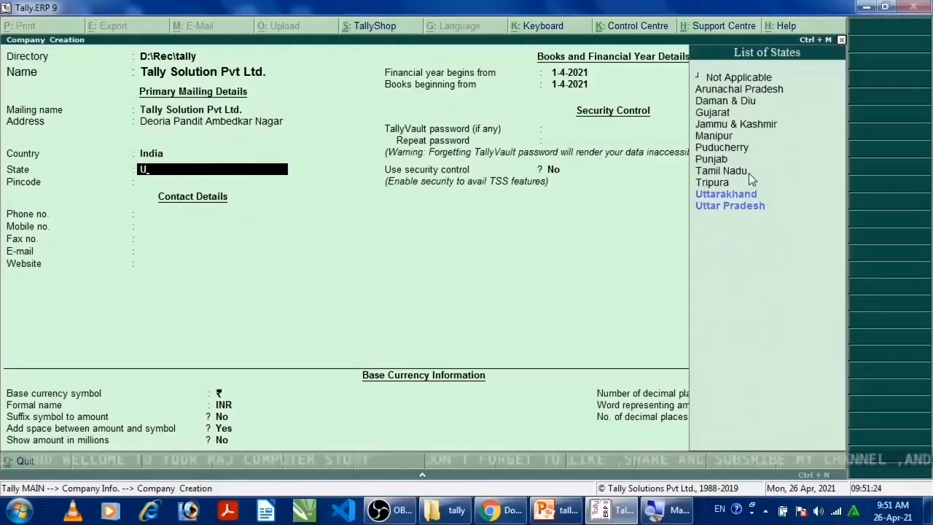
type("t")
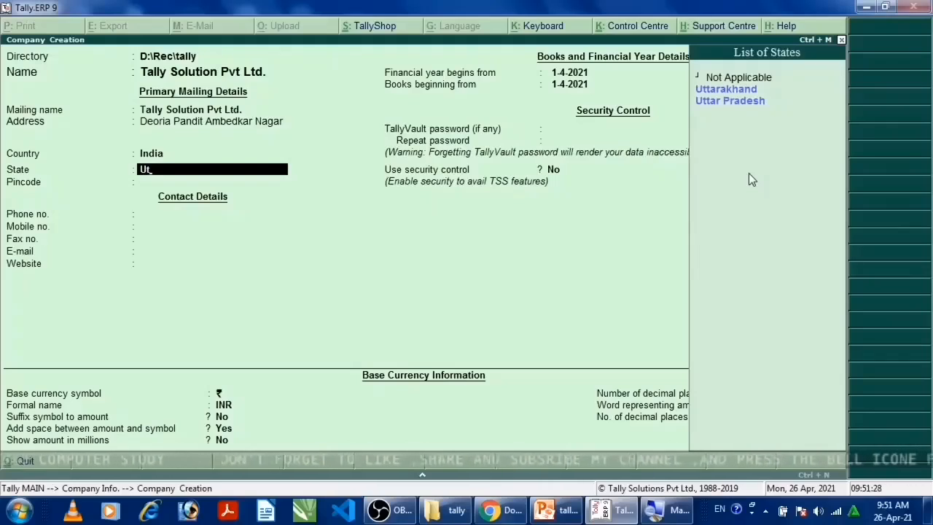
key("Down")
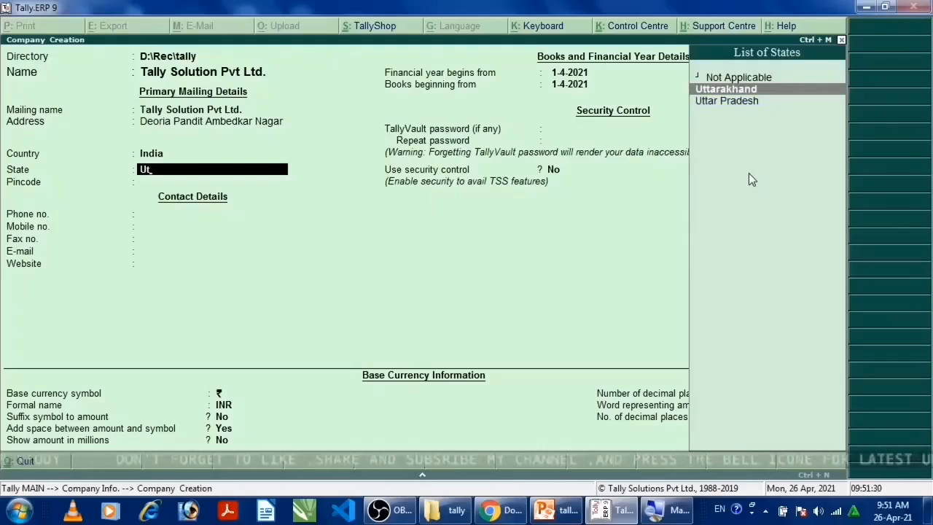
key("Down")
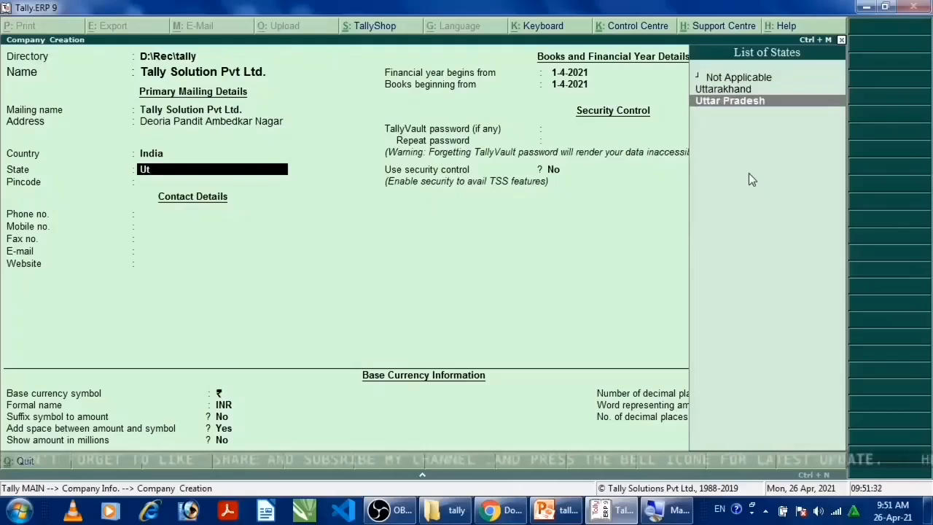
key("Return")
type("224137")
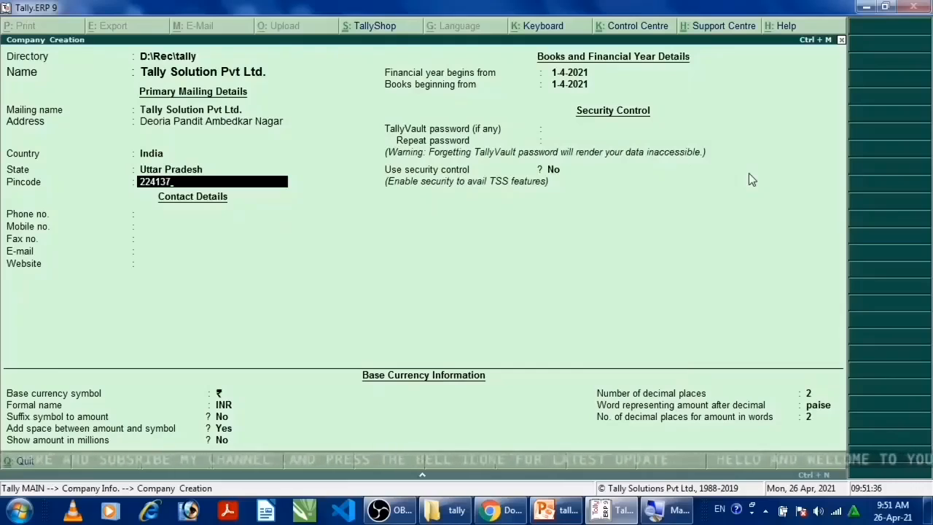
key("Return")
Enter the company's mobile number, leaving the phone and fax numbers blank
key("Return")
type("123456987")
key("Return")
key("Return")
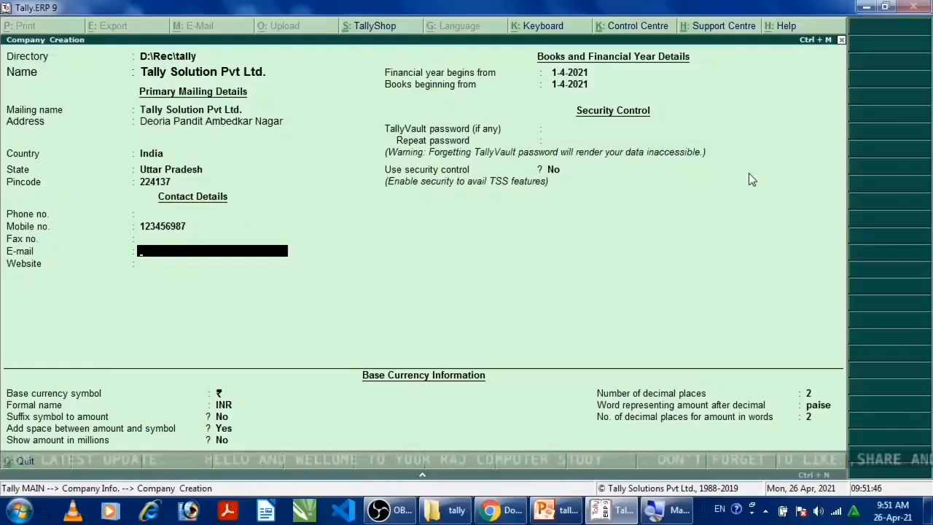
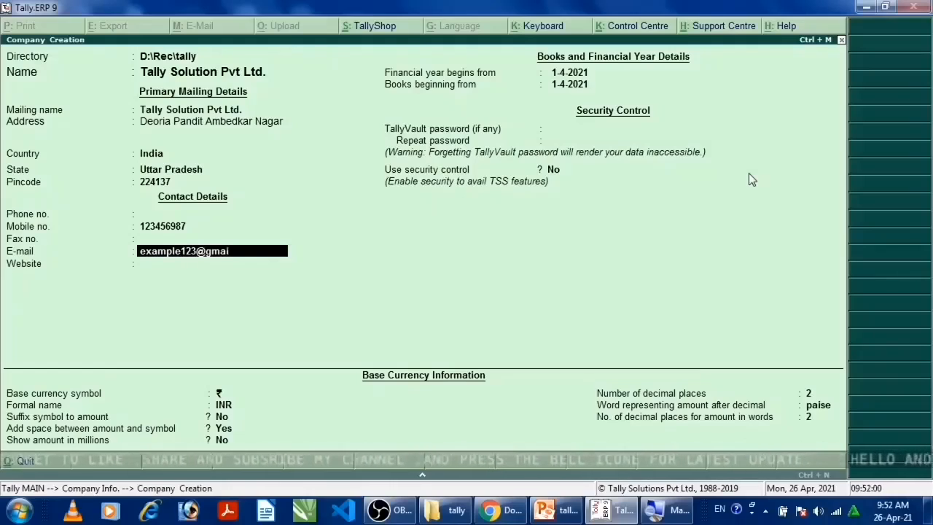
Enter the company's e-mail address in the contact details
key("Return")
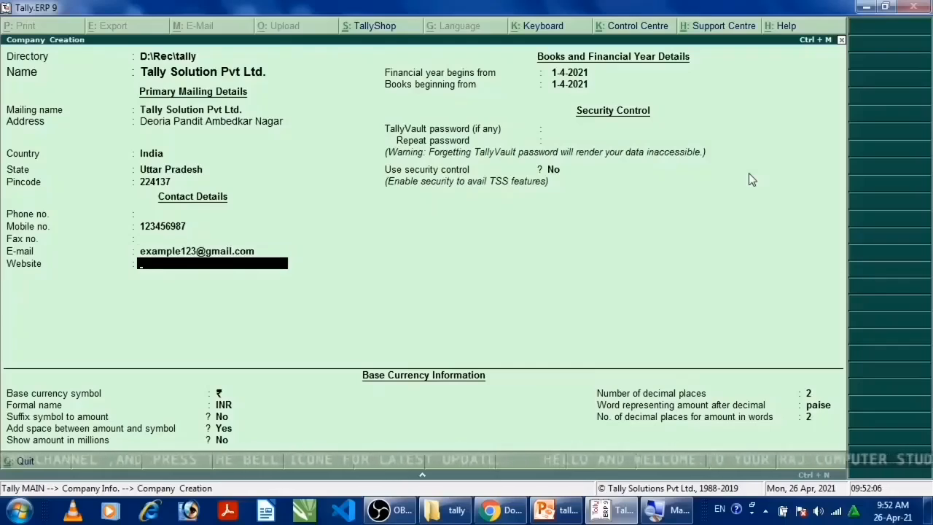
Leave the website blank, accept 1-4-2021 for the financial year and books beginning, and skip the TallyVault password and security control
key("Return")
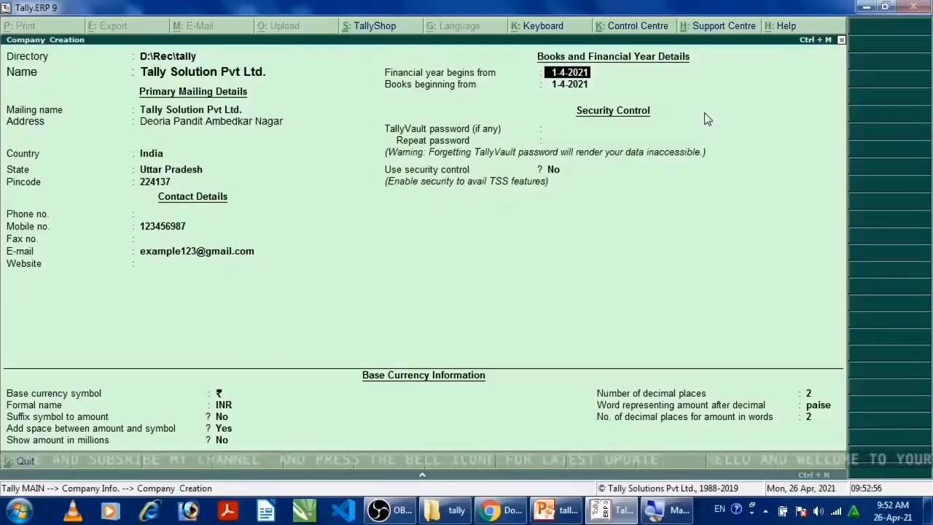
key("Return")
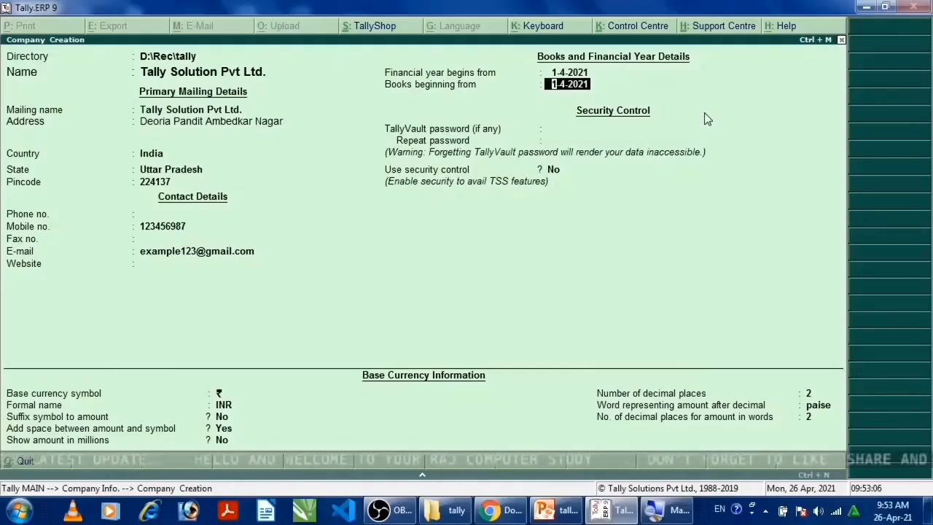
key("Return")
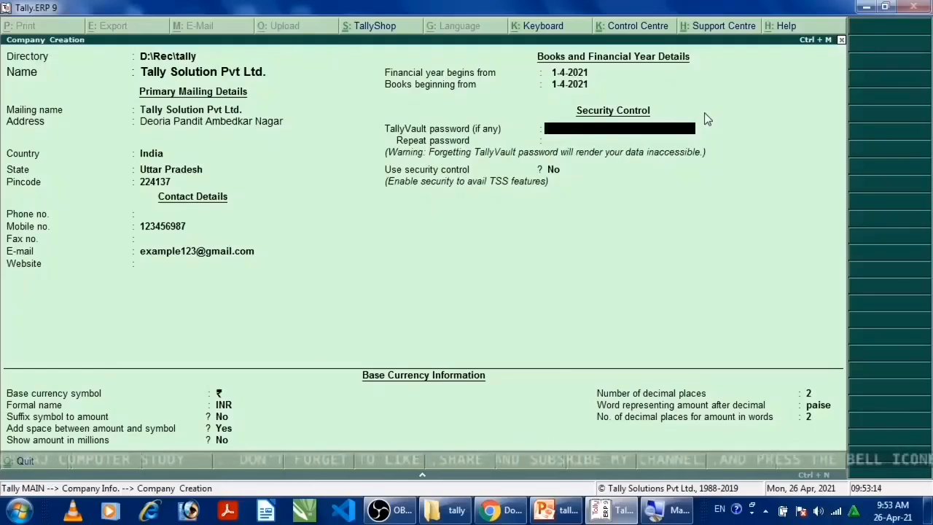
key("Return")
key("Return")
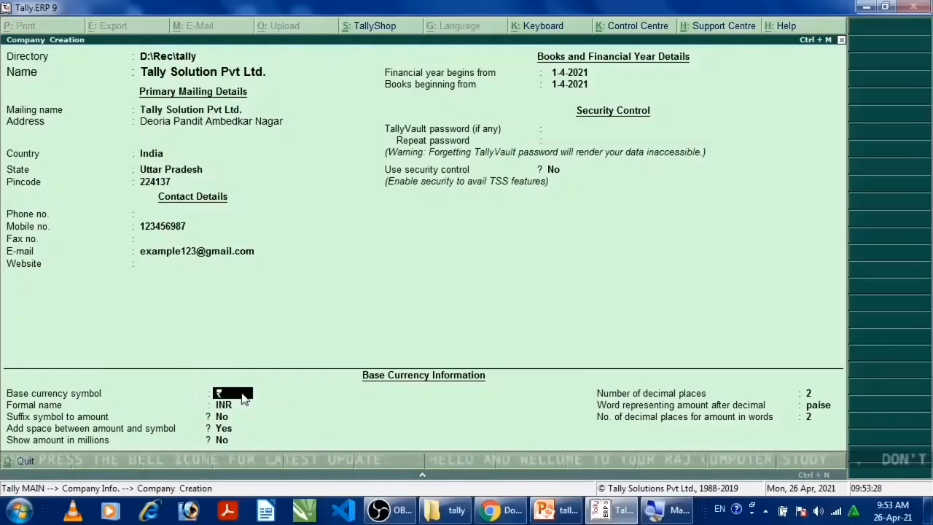
Accept the default base currency settings, with symbol ₹, formal name INR and 2 decimal places, and save the new company
key("Return")
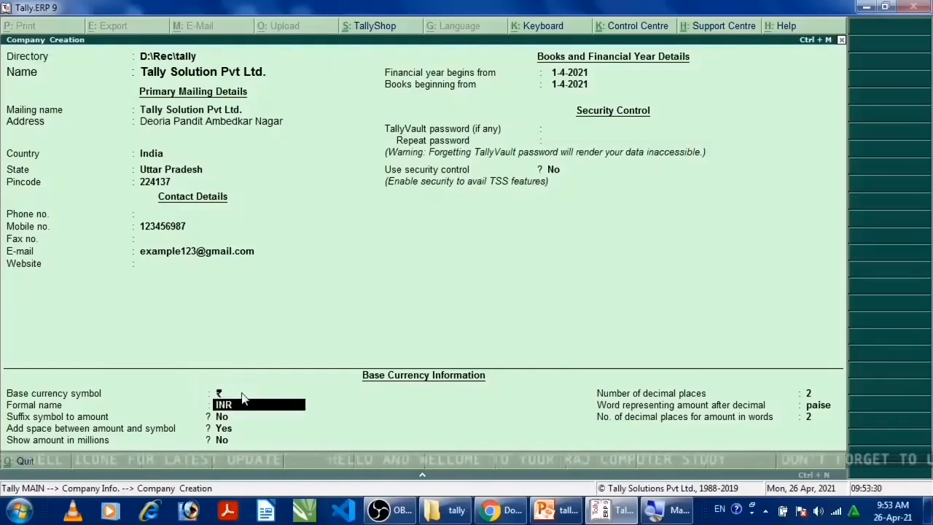
key("Return")
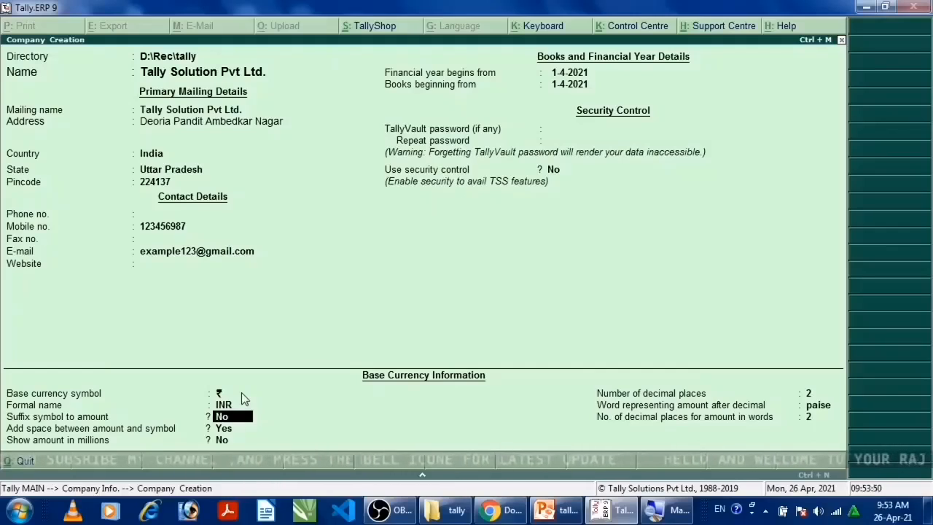
key("Return")
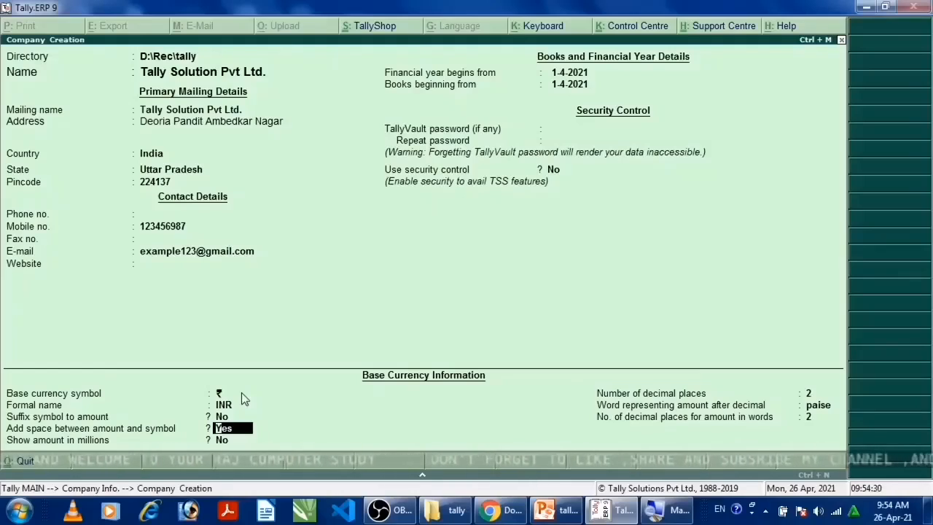
key("Return")
key("Return")
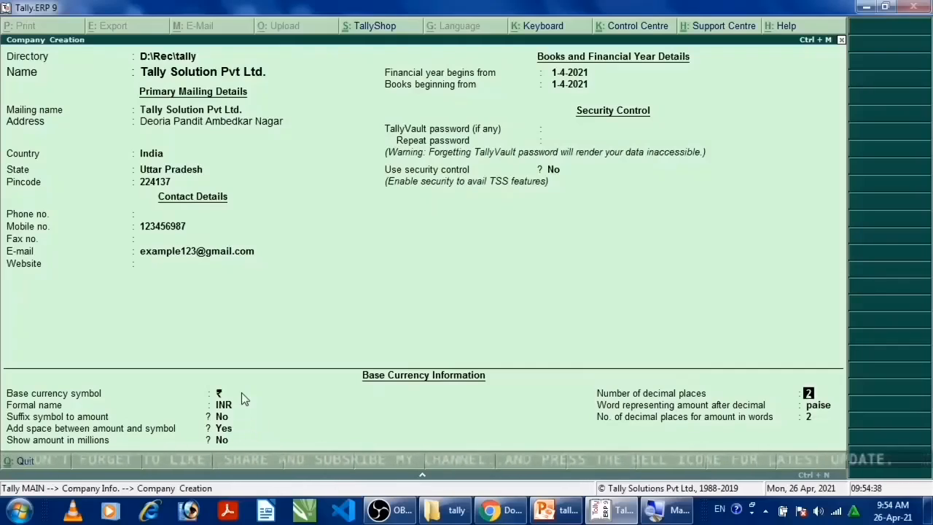
key("Return")
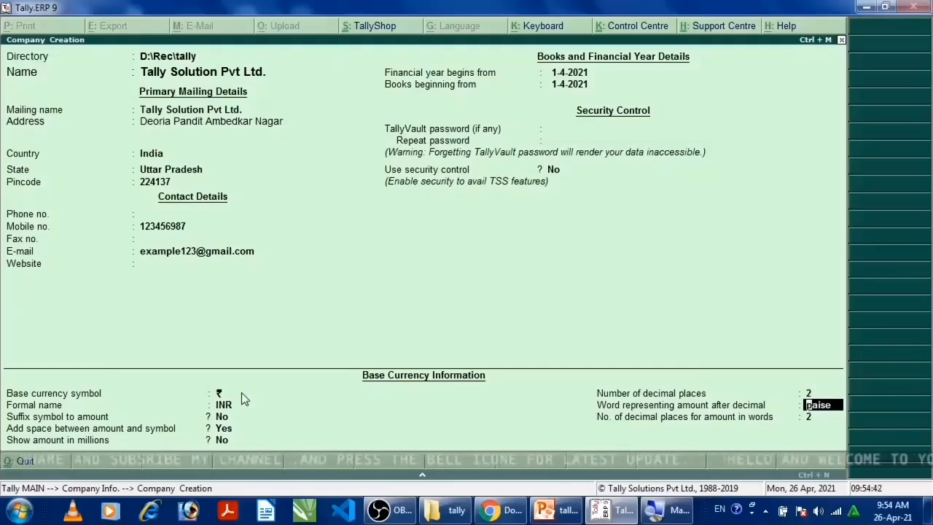
key("Return")
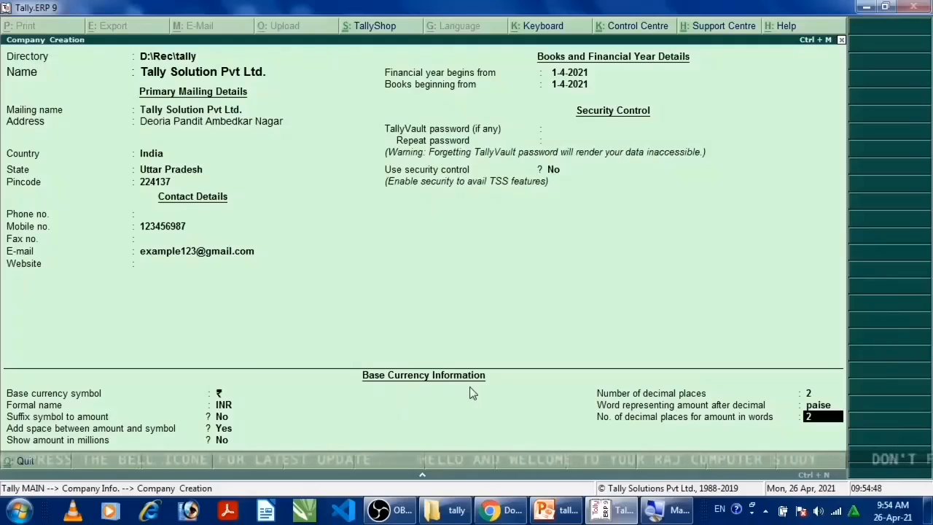
key("Return")
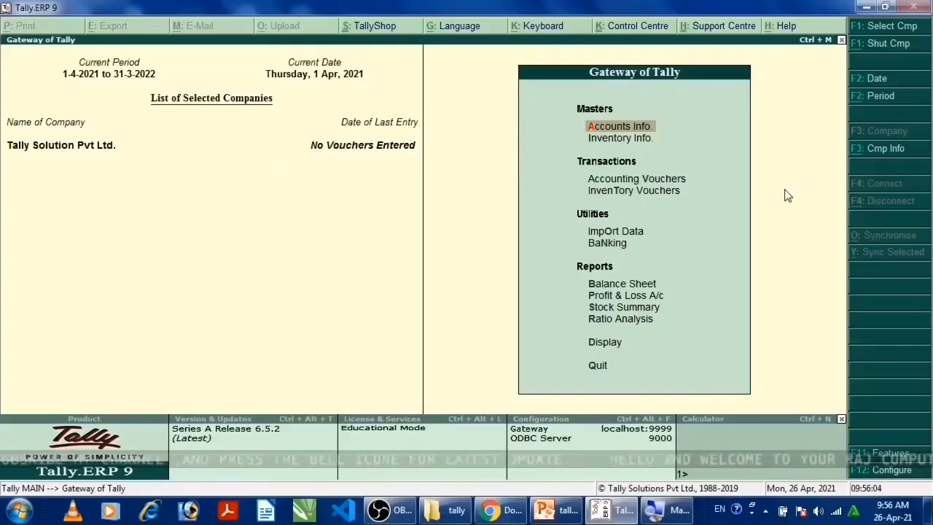
Shut the company Tally Solution Pvt Ltd. and load it again from the D:\Rec\tally path
key("alt+F3")
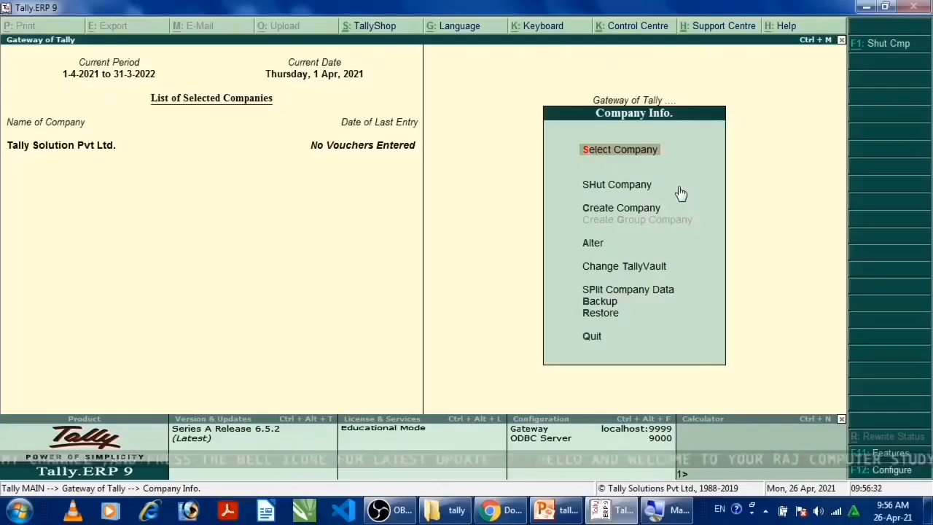
key("h")
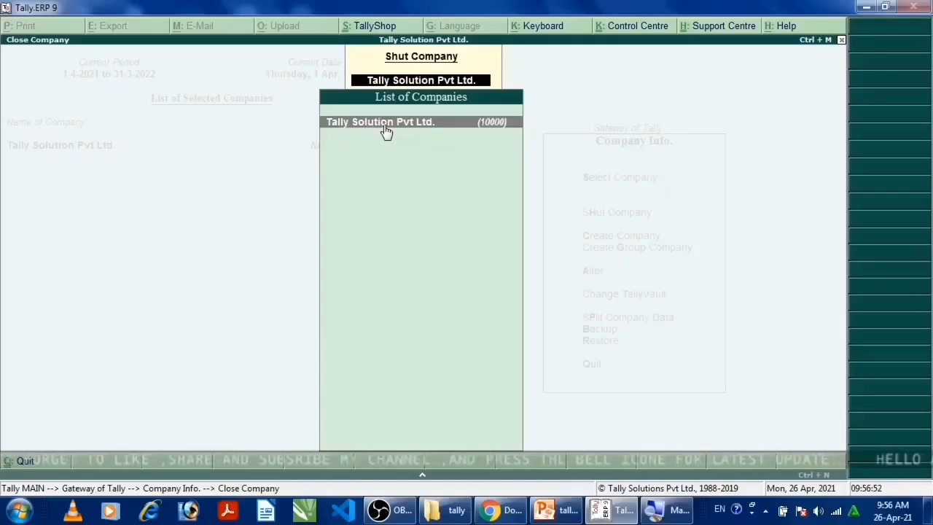
left_click(353, 127)
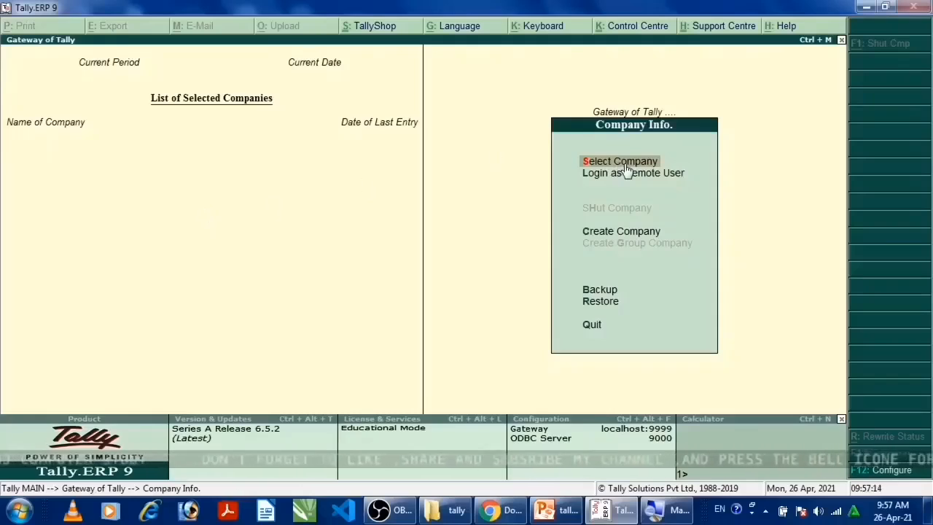
left_click(601, 163)
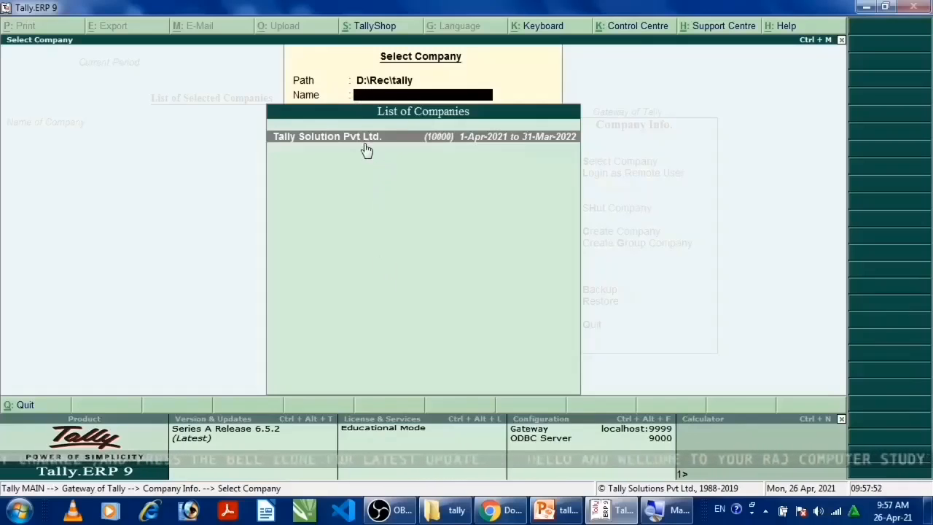
left_click(323, 143)
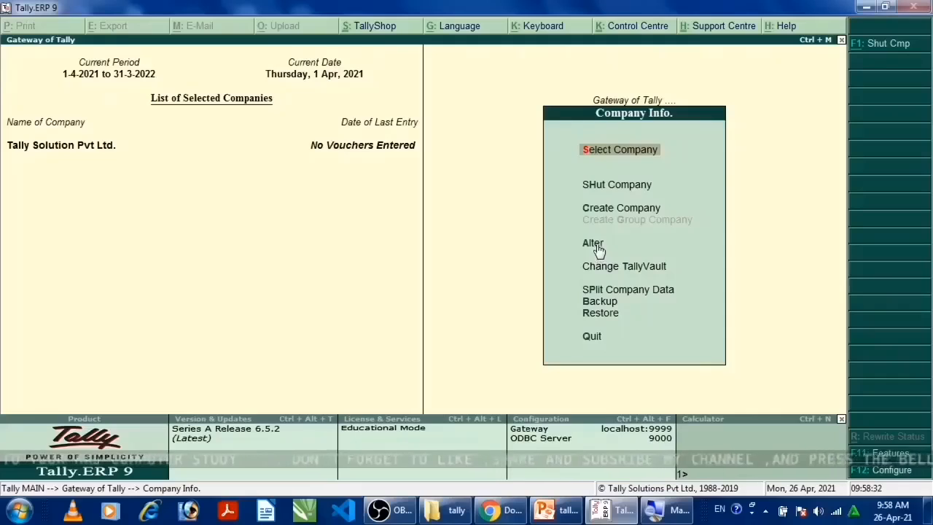
Open the company Tally Solution Pvt Ltd. for alteration
key("Down")
key("Down")
key("Down")
key("Return")
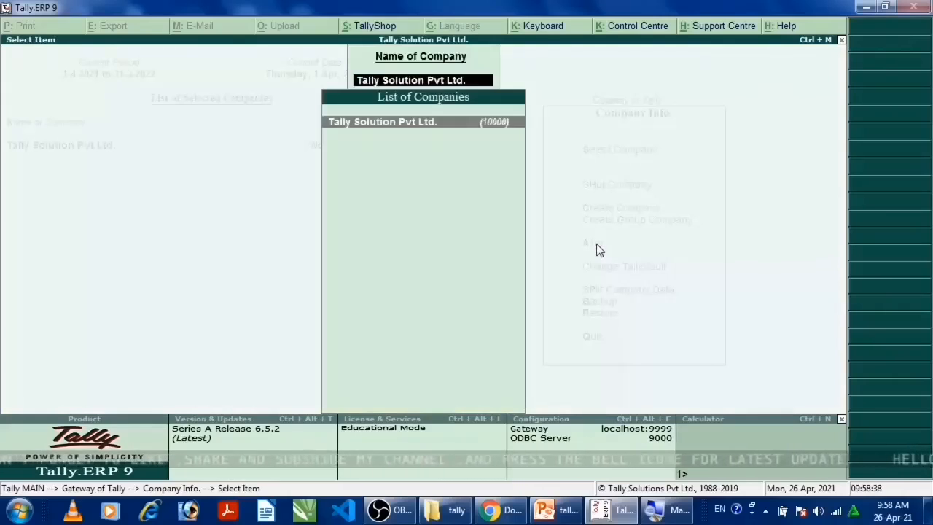
key("Return")
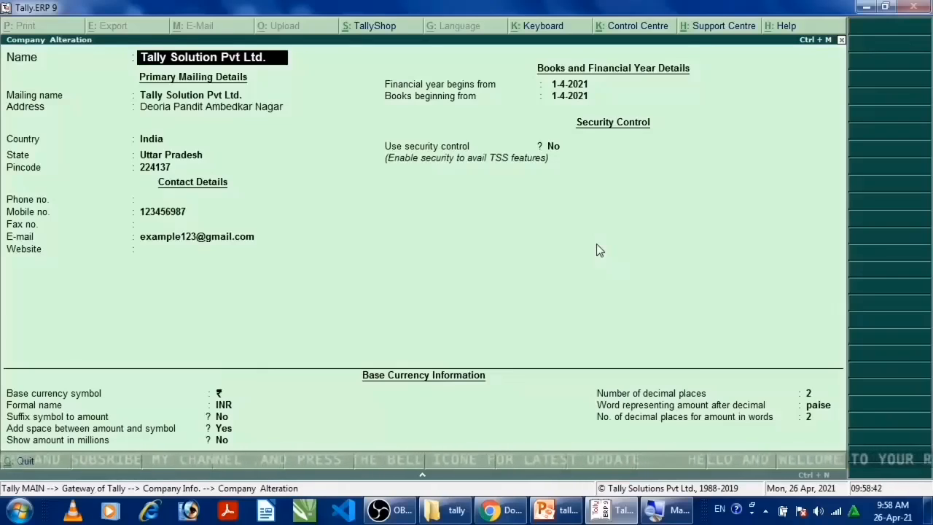
key("Return")
key("Return")
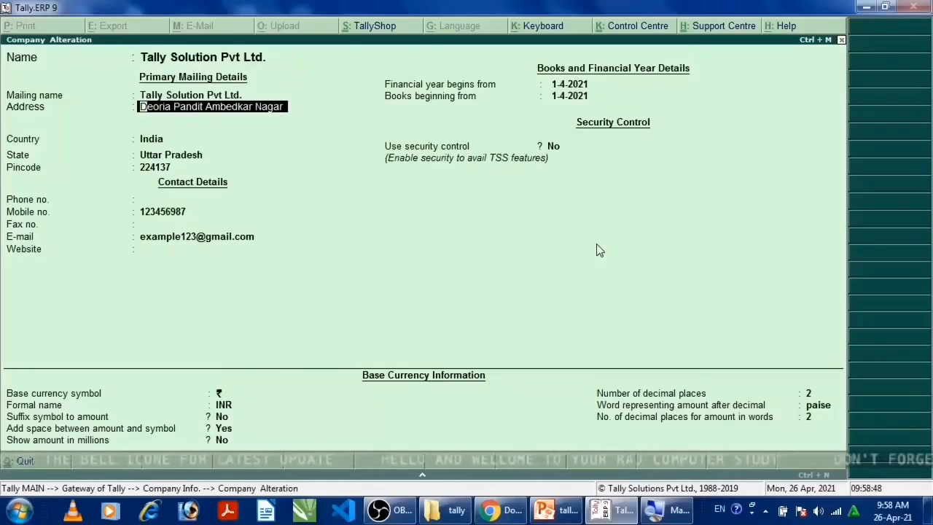
key("Return")
key("Return")
key("Return")
key("Return")
key("Return")
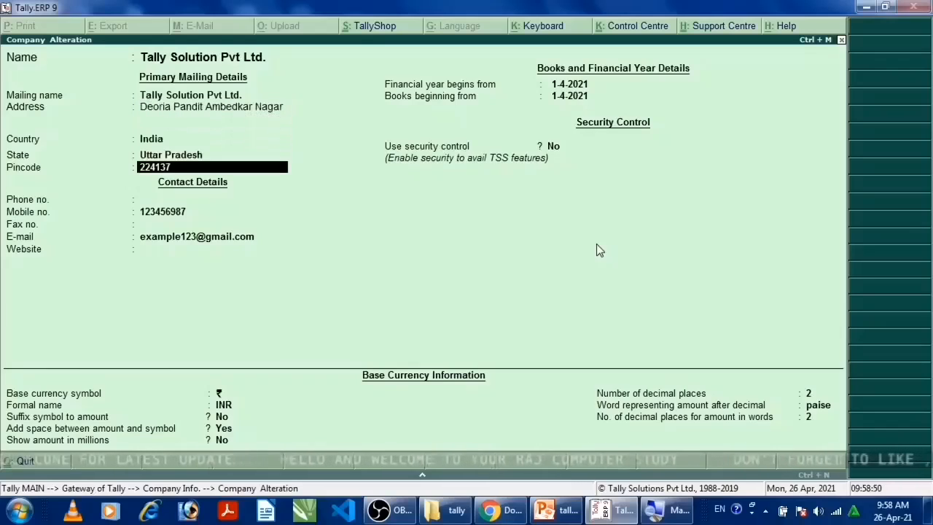
key("Return")
key("Return")
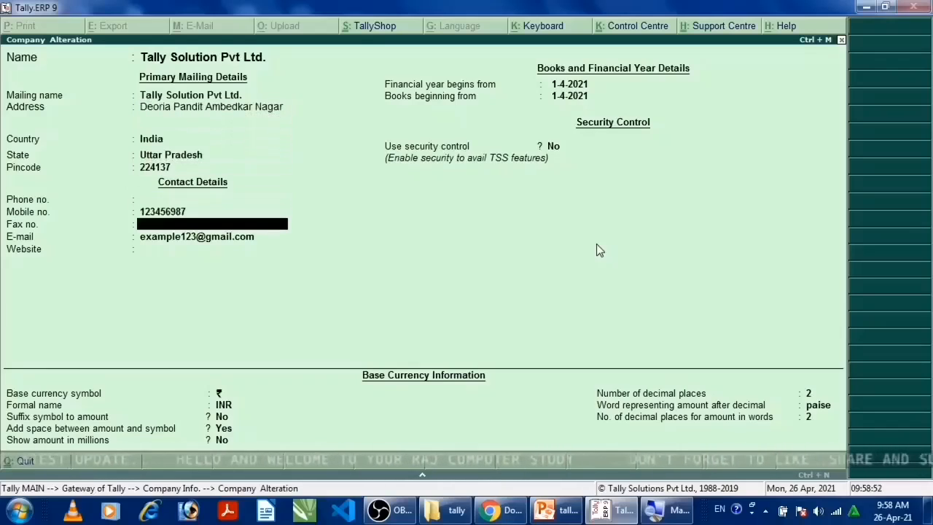
key("Return")
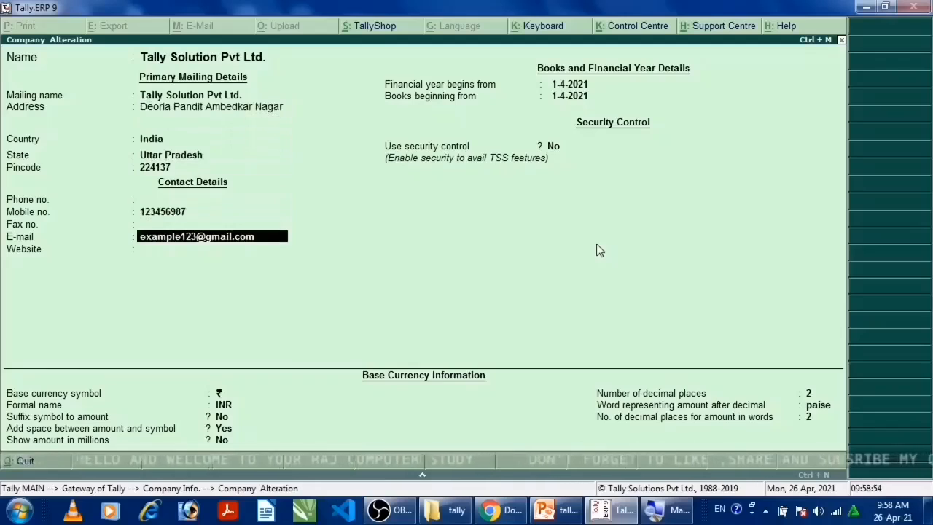
key("Return")
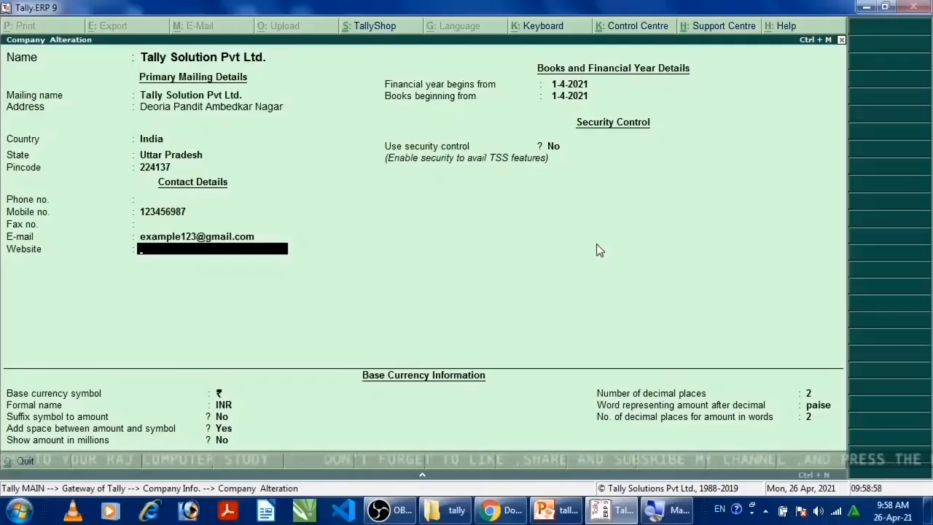
type("www")
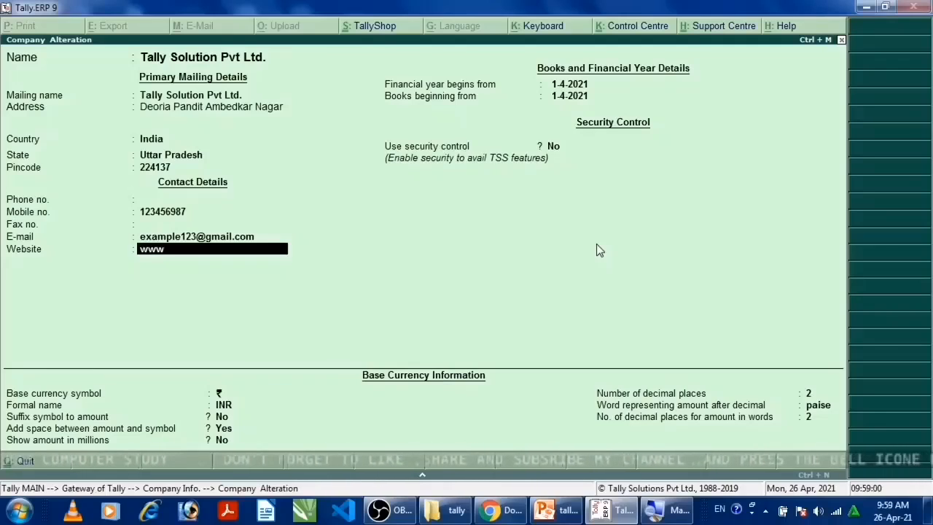
type(".tally")
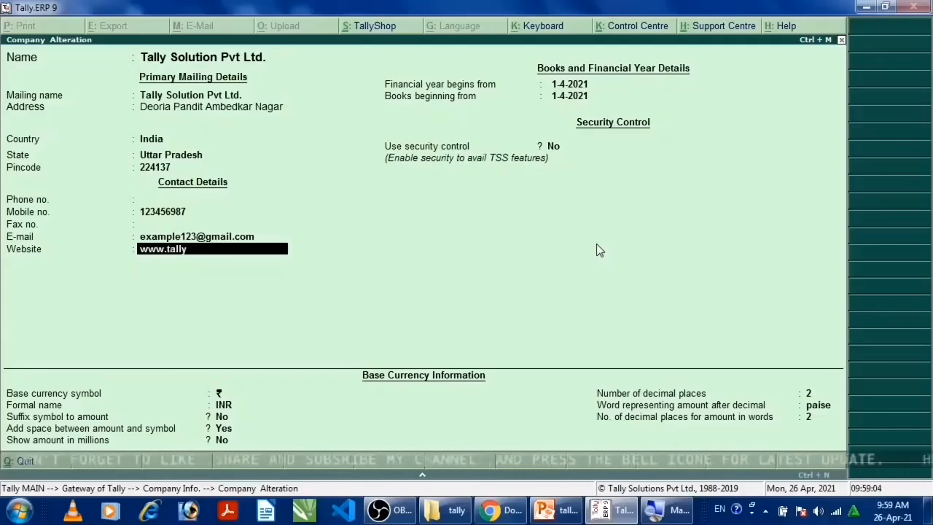
type(".com")
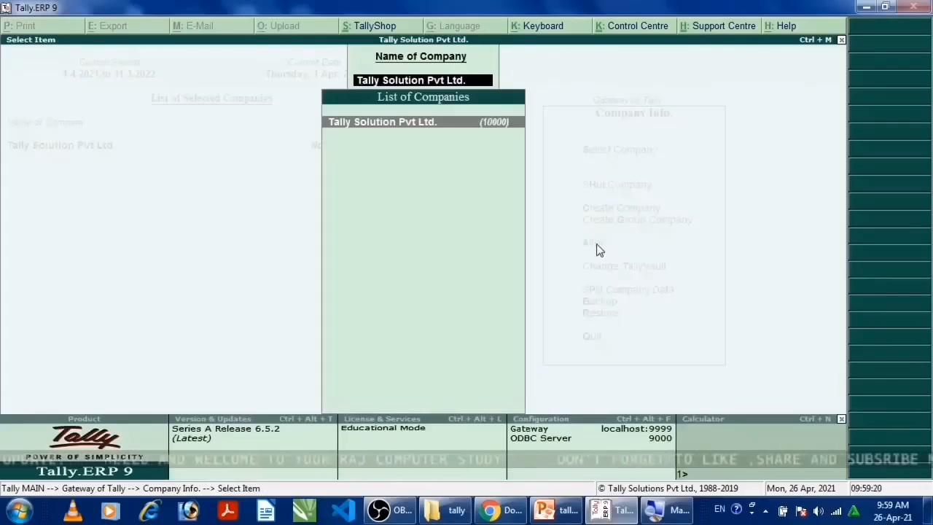
key("Escape")
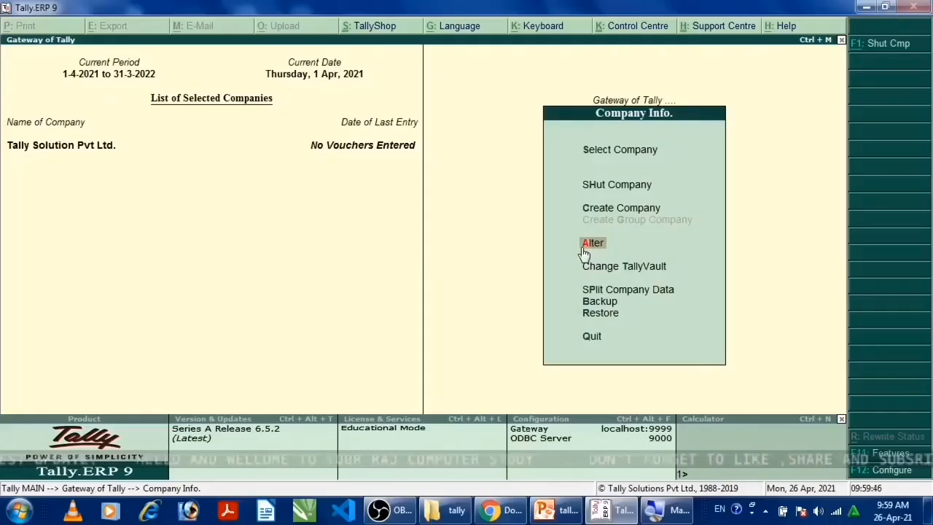
Reopen Tally Solution Pvt Ltd. for alteration and request its deletion, but cancel at the final confirmation
left_click(584, 249)
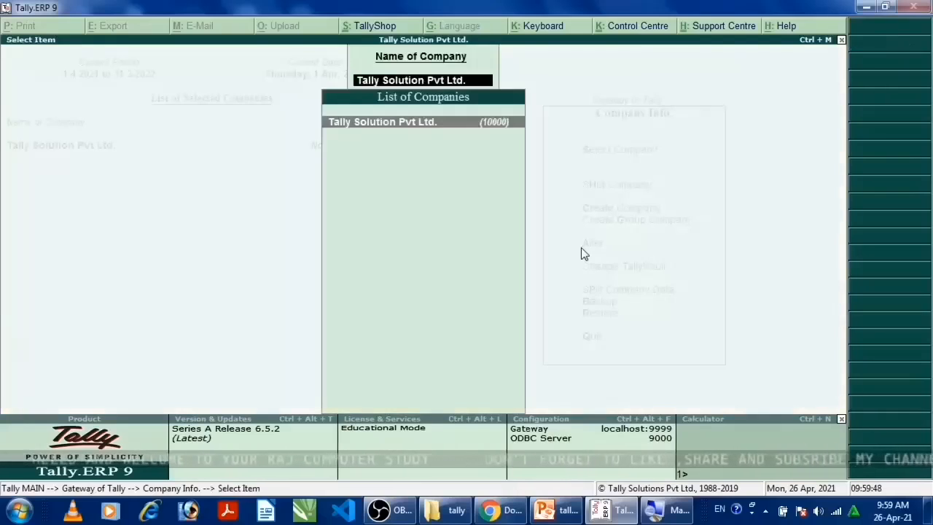
key("Return")
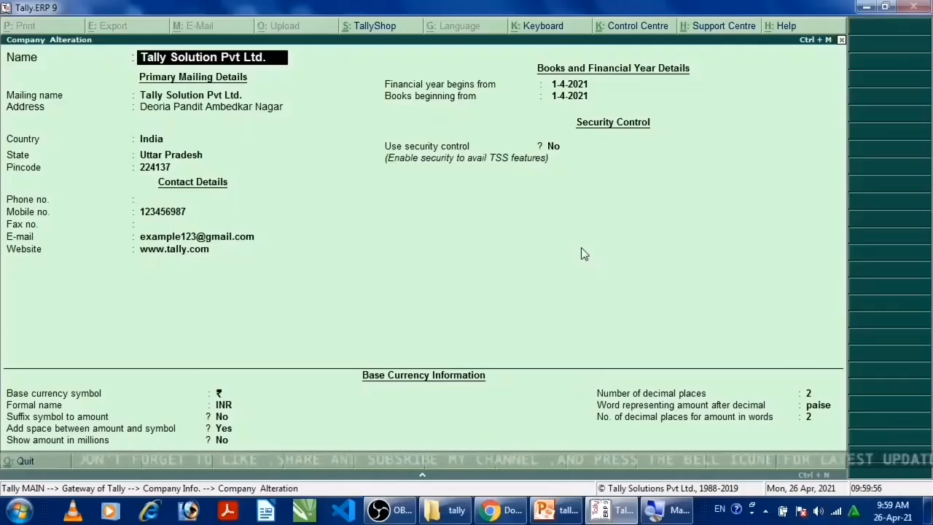
key("alt+d")
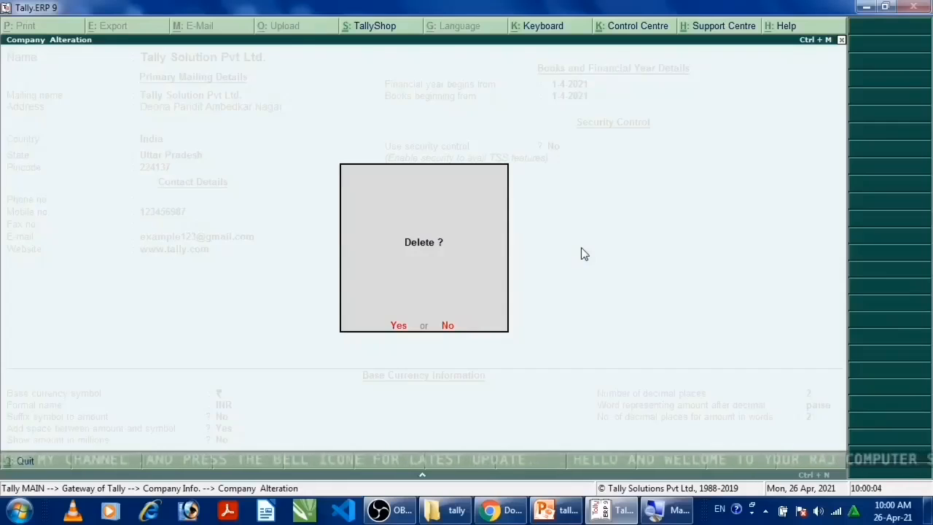
key("y")
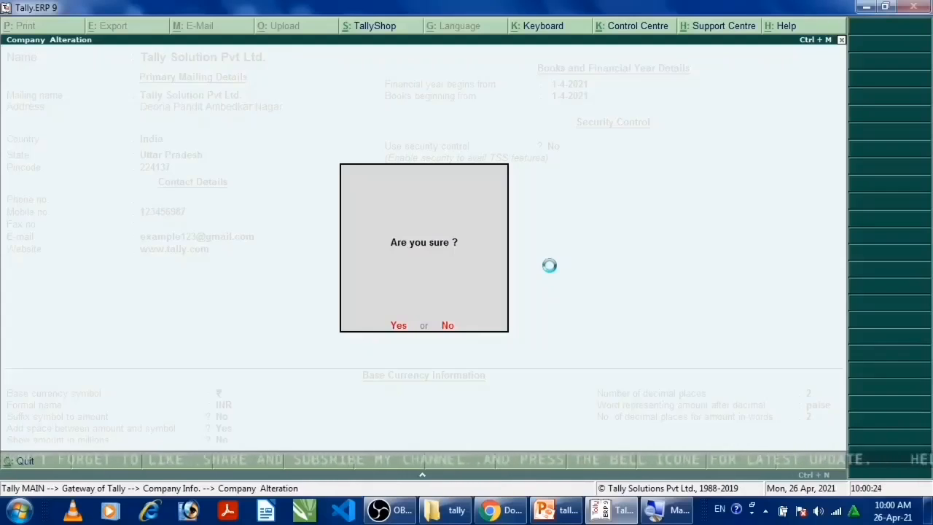
key("Escape")
key("BackSpace")
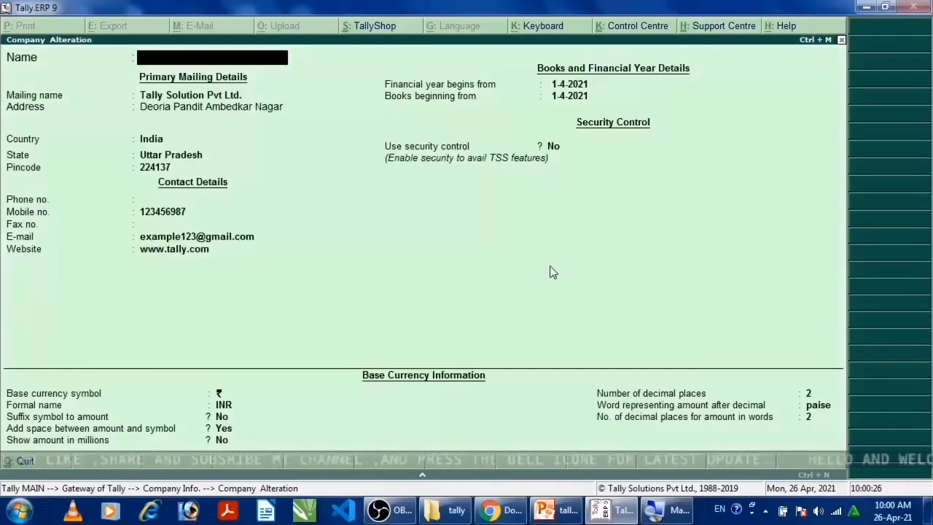
Quit the company alteration without saving and return to the Gateway of Tally
key("Escape")
key("y")
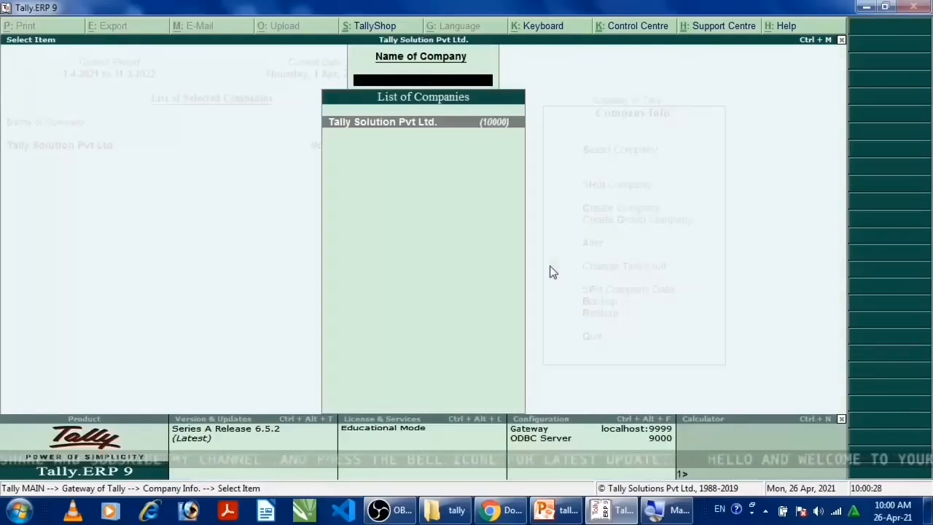
key("Escape")
key("Escape")
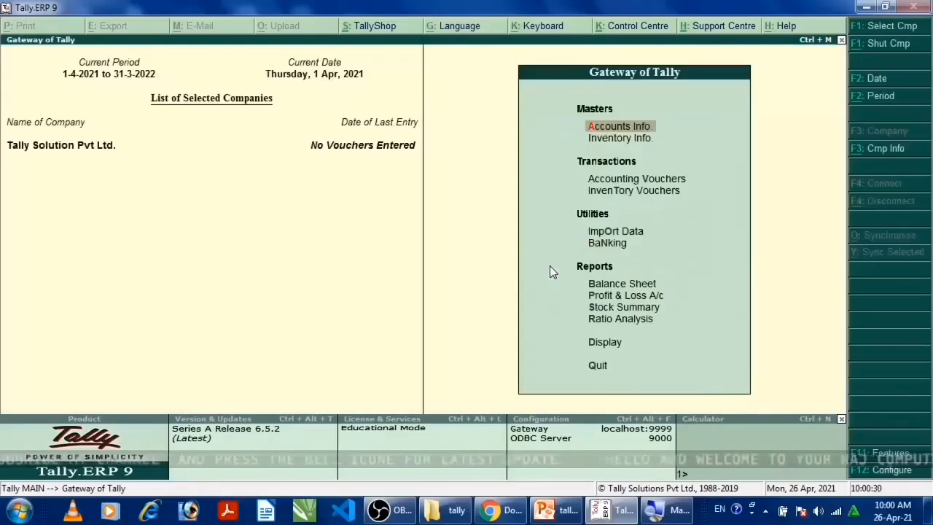